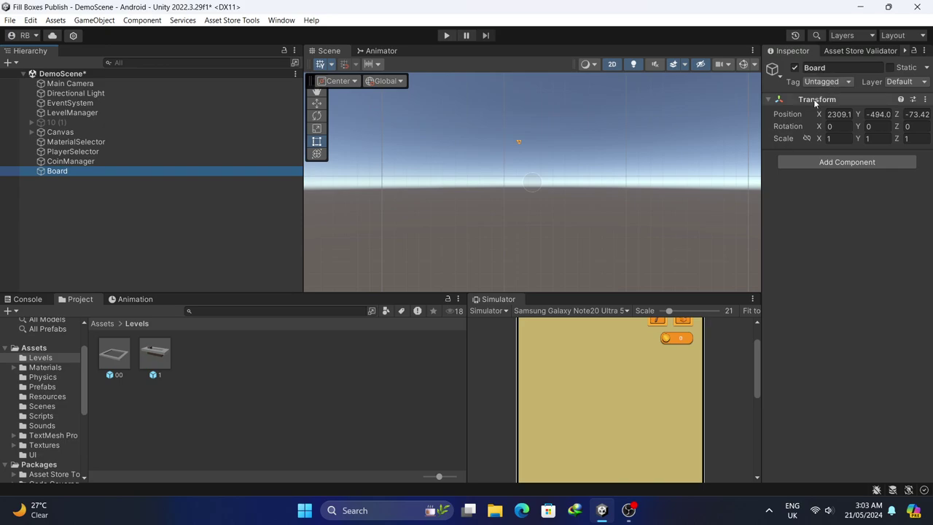
Reset the Board object's transform position to 0, 0, 0 and add an empty child object named Platforms
left_click(829, 107)
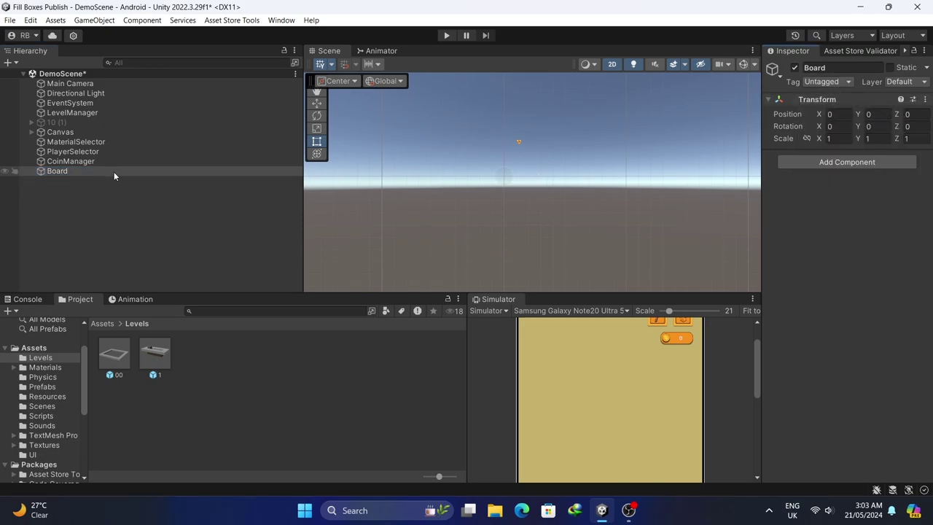
right_click(115, 171)
left_click(187, 293)
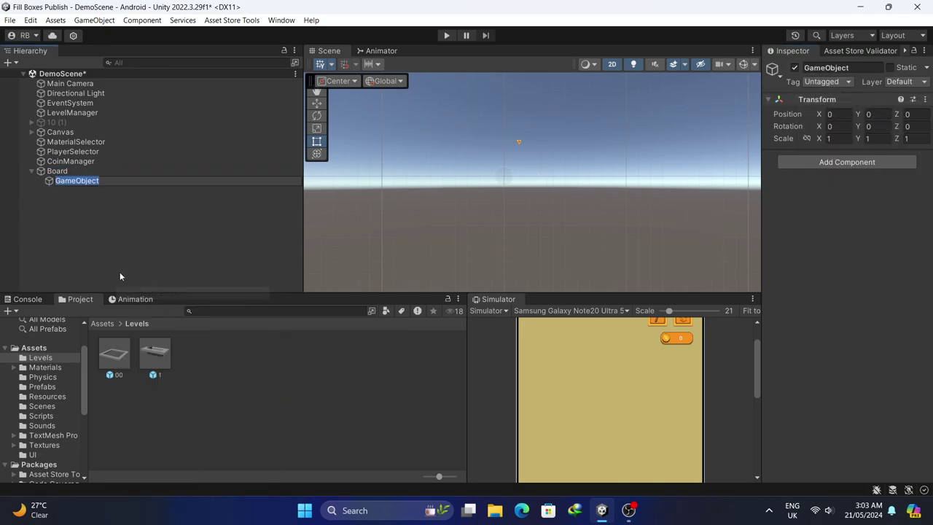
type("P")
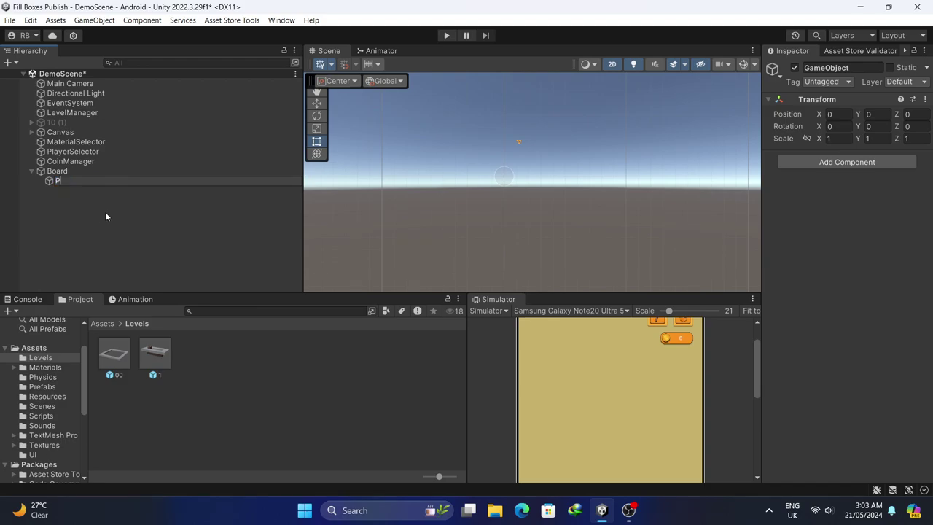
type("latforms")
left_click(105, 211)
Duplicate the Platforms object inside Board and rename the copy Obstacles
left_click(113, 182)
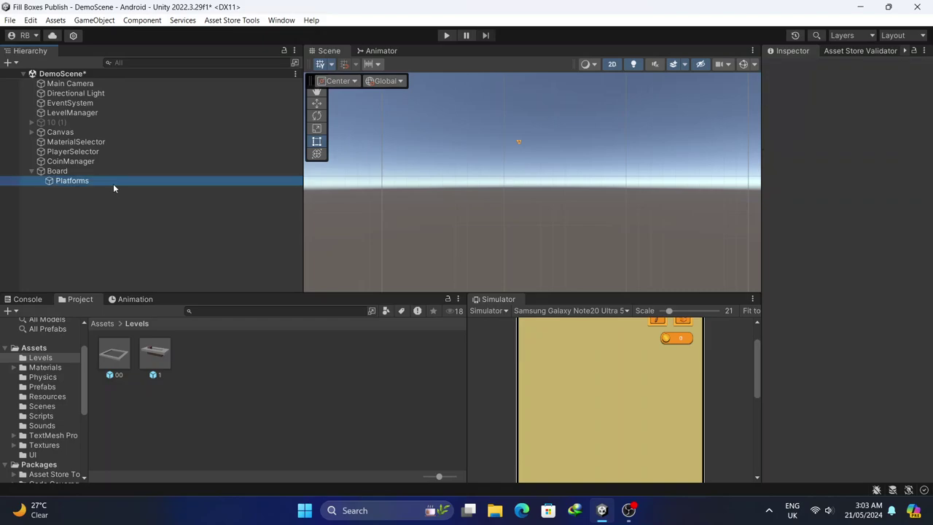
key("ctrl+d")
key("F2")
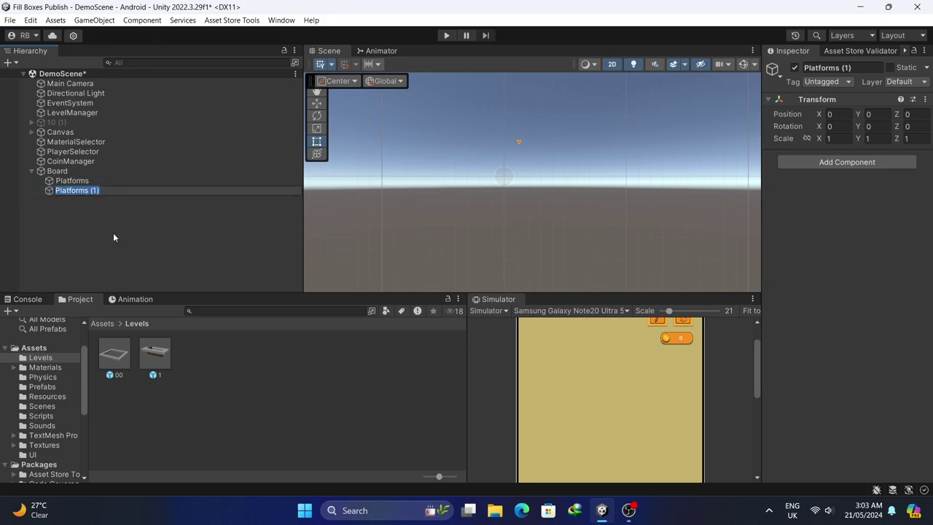
type("Obstacles")
key("Return")
Add an instance of the Obstacle prefab as a child of Obstacles and enlarge the simulator preview to show the whole phone
left_click(98, 182)
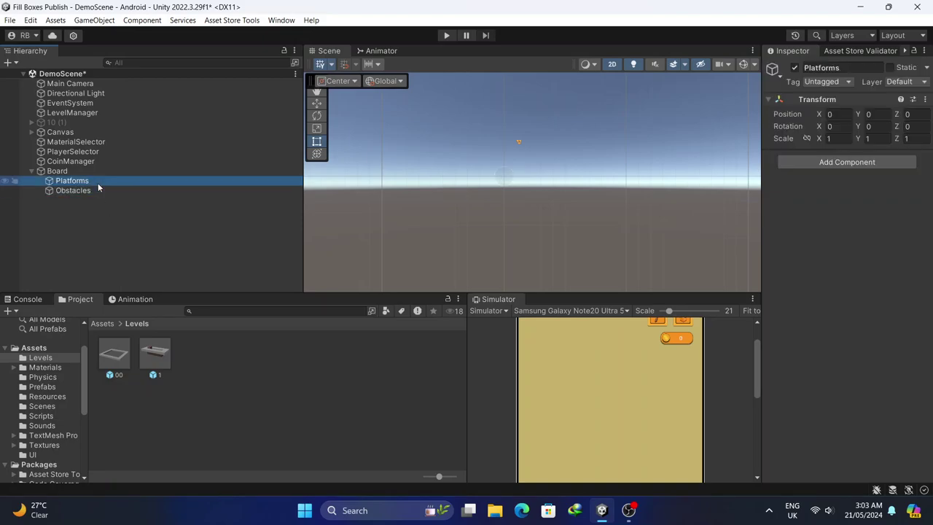
left_click(46, 388)
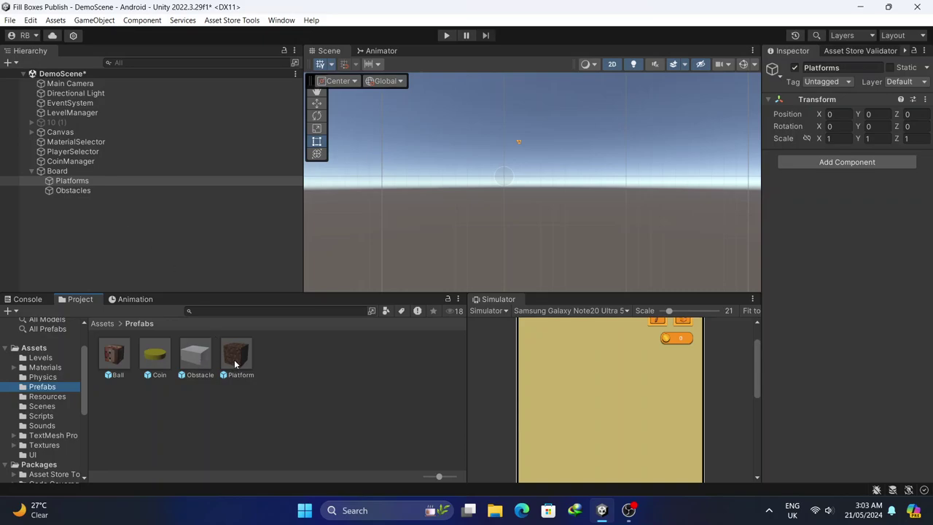
left_click_drag(201, 363, 89, 193)
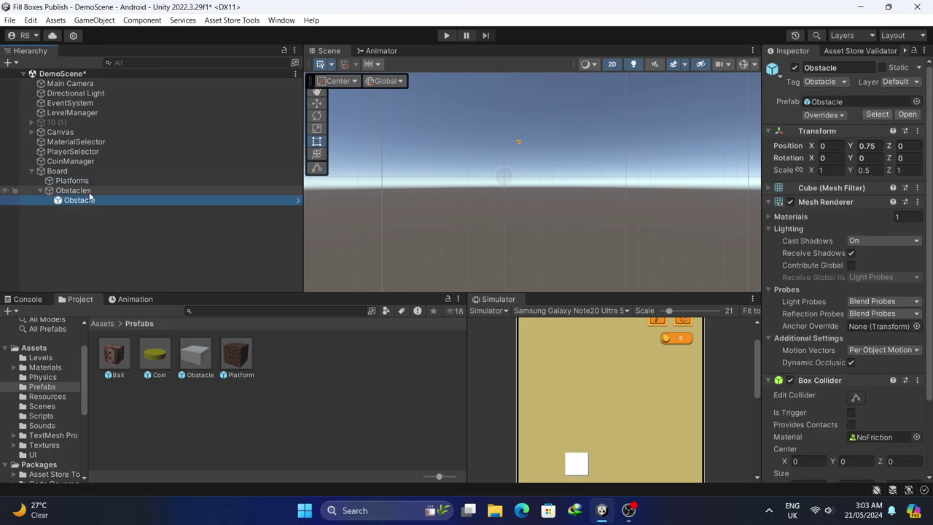
left_click_drag(669, 312, 664, 235)
scroll(713, 381, "up", 2)
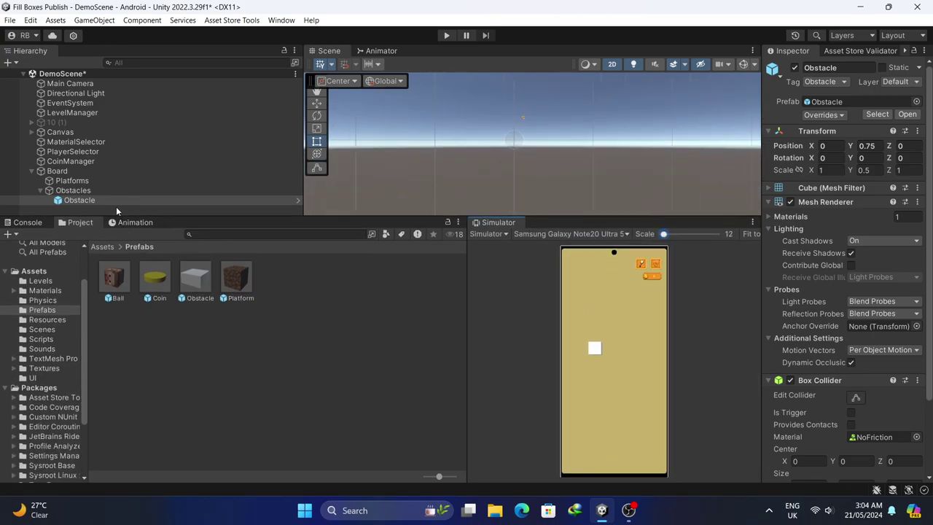
Duplicate the obstacle, turn off the Scene view's 2D mode, and set the copy's Z position to 1
left_click(116, 200)
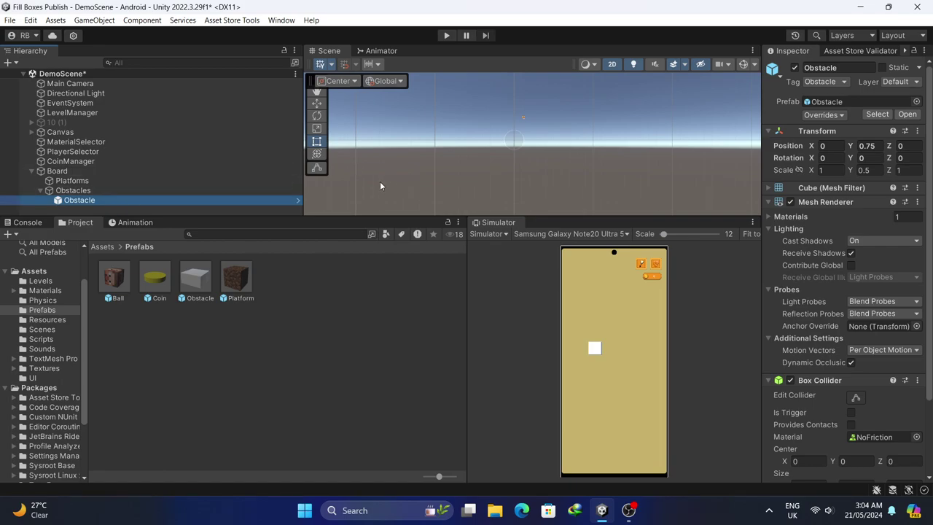
key("ctrl+d")
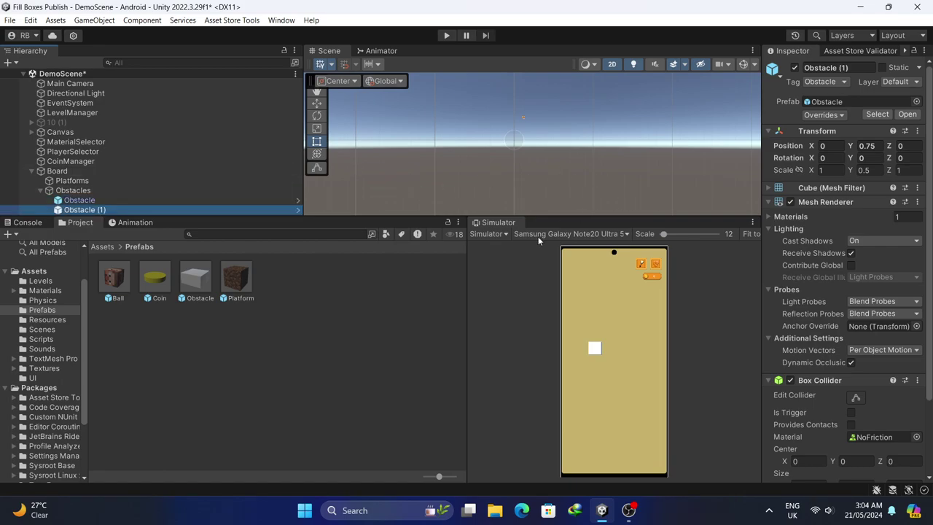
double_click(102, 210)
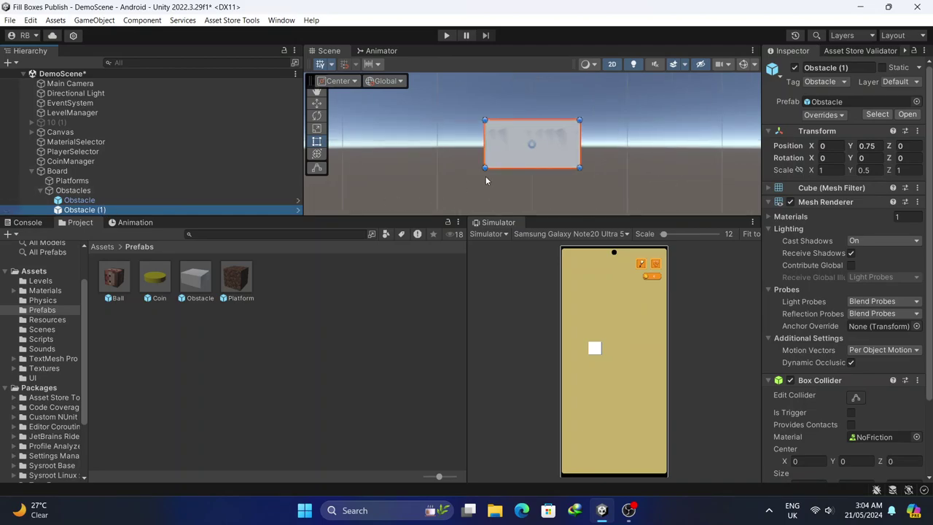
scroll(487, 181, "down", 2)
middle_click_drag(495, 141, 487, 166)
left_click(612, 64)
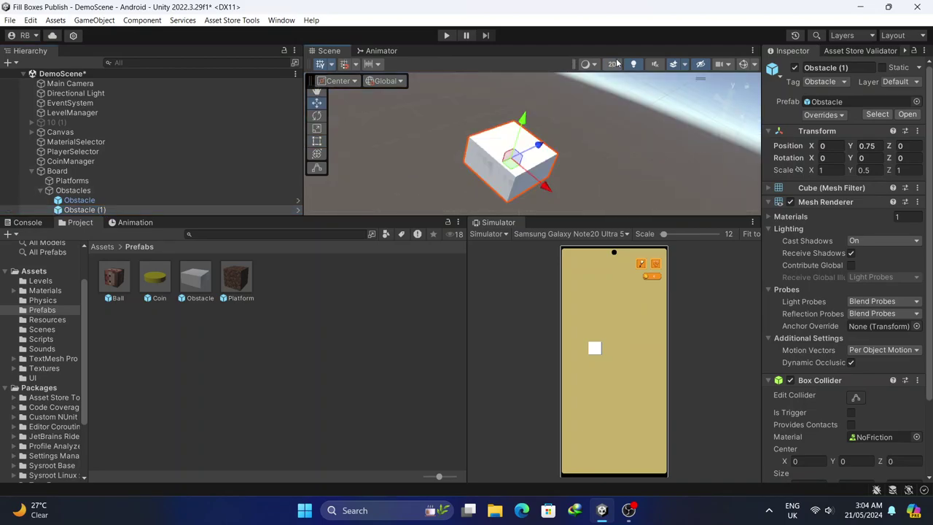
middle_click_drag(576, 138, 550, 144)
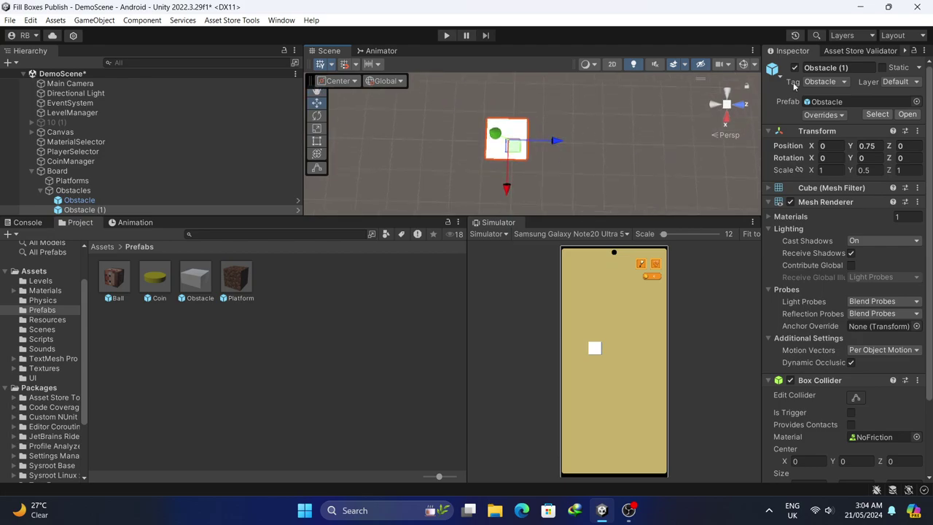
left_click_drag(890, 149, 919, 148)
left_click(912, 145)
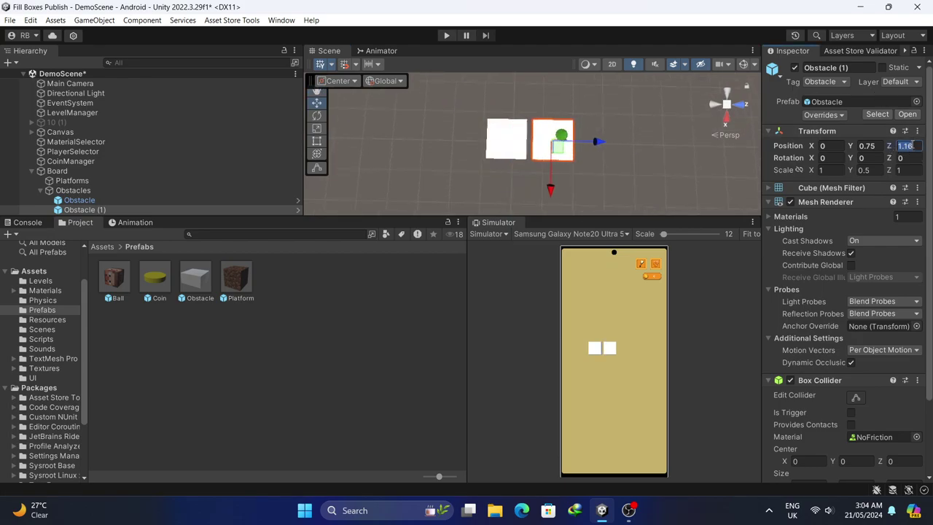
type("1")
key("Return")
Extend the obstacle row with three more duplicates at Z positions 2, 3 and 4
left_click(110, 210)
key("ctrl+d")
left_click(891, 149)
type("2")
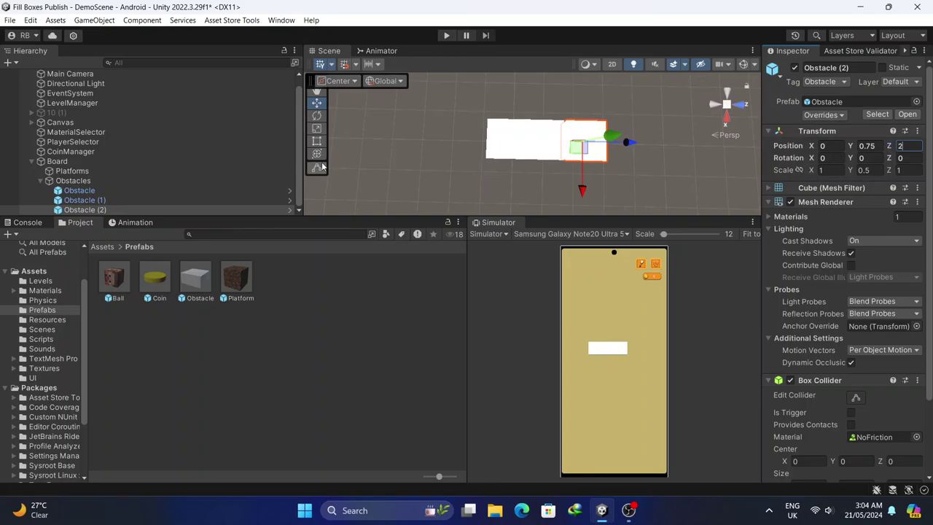
left_click(98, 210)
key("ctrl+d")
left_click(908, 146)
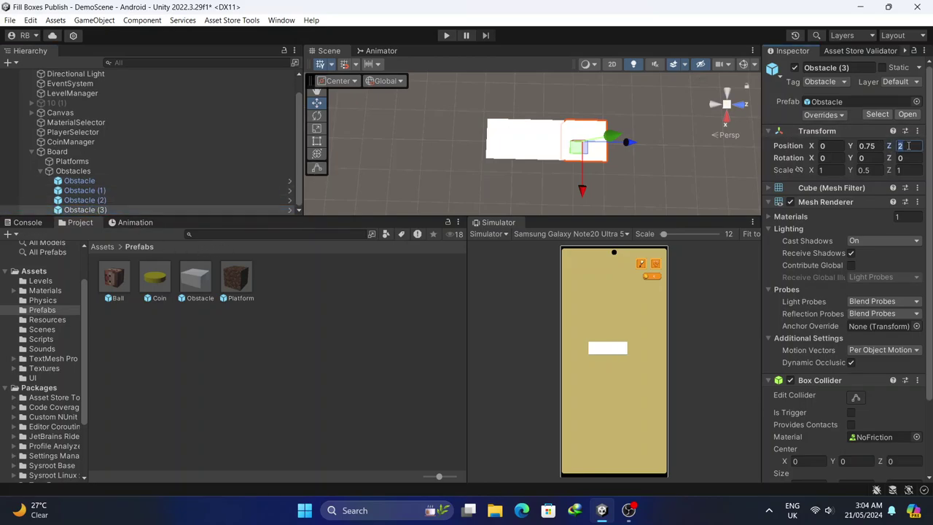
type("3")
left_click(114, 208)
key("ctrl+d")
left_click(908, 145)
type("4")
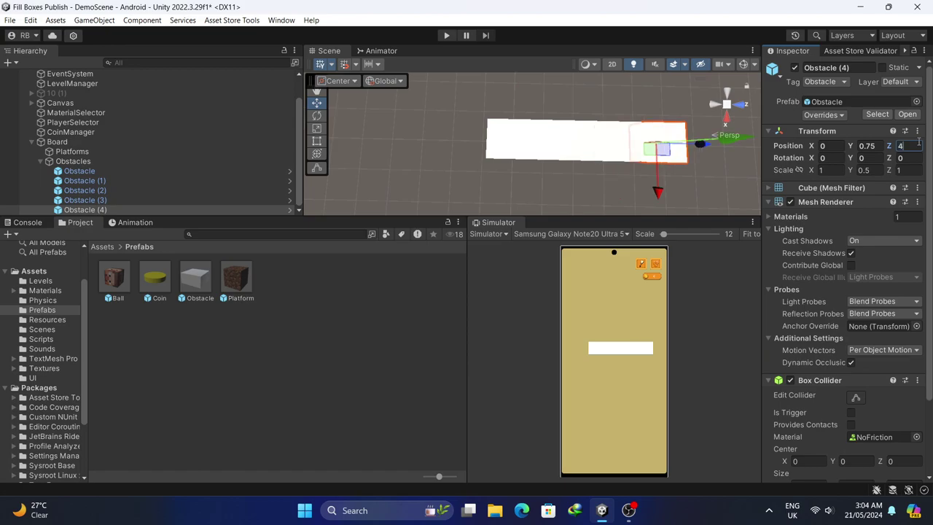
Duplicate the whole row of five obstacles and set the copies' X position to 2
middle_click_drag(581, 146, 489, 144)
left_click(137, 173)
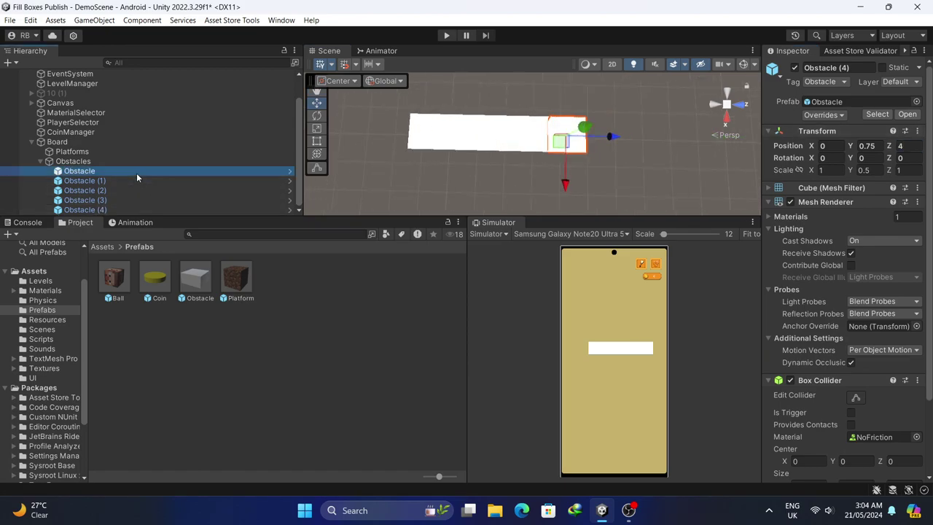
left_click(131, 210, "shift")
middle_click_drag(400, 152, 391, 128)
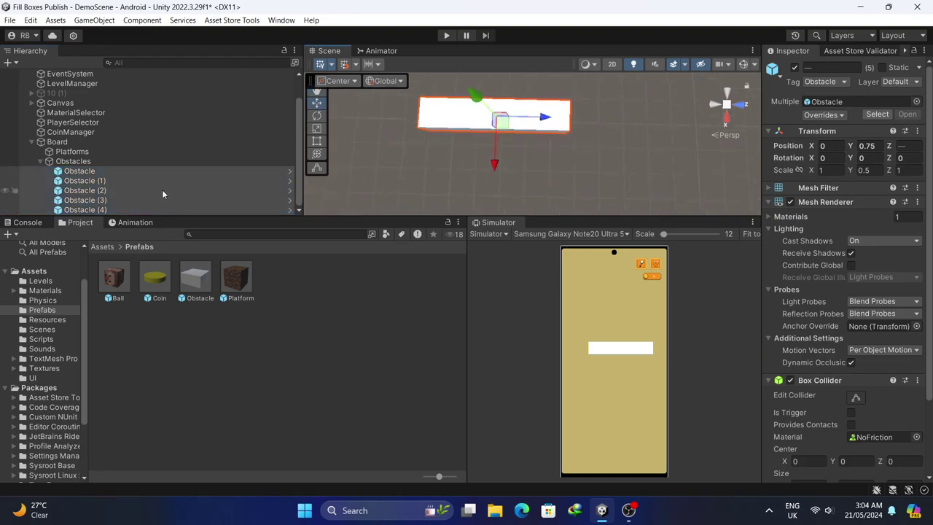
key("ctrl+d")
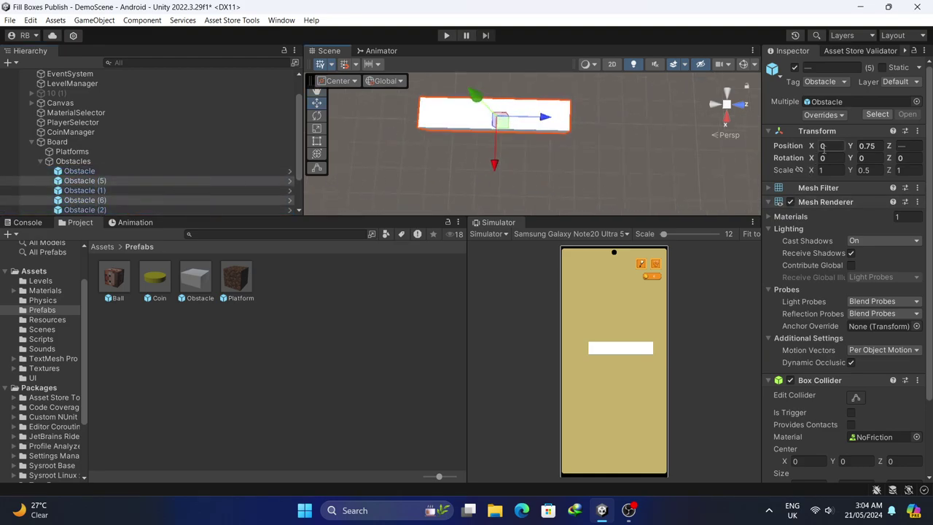
left_click(824, 146)
type("0.85")
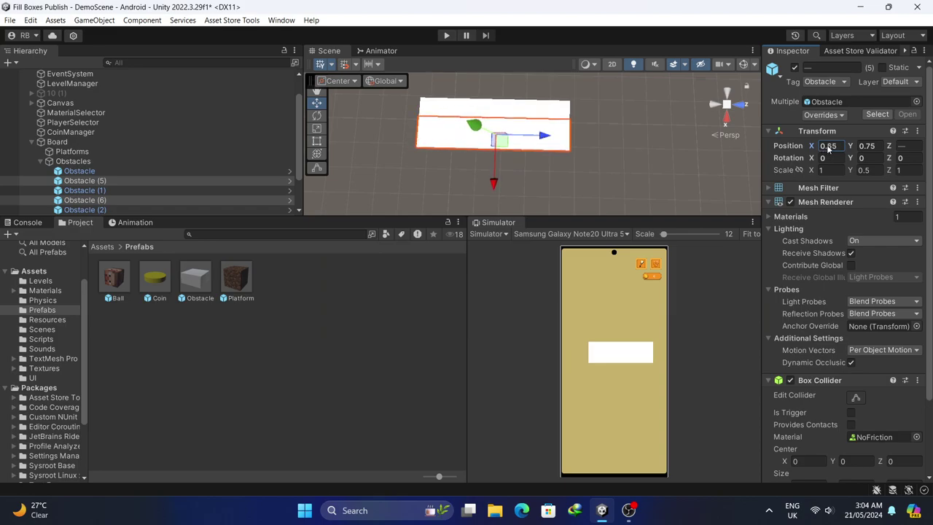
left_click(837, 147)
type("1")
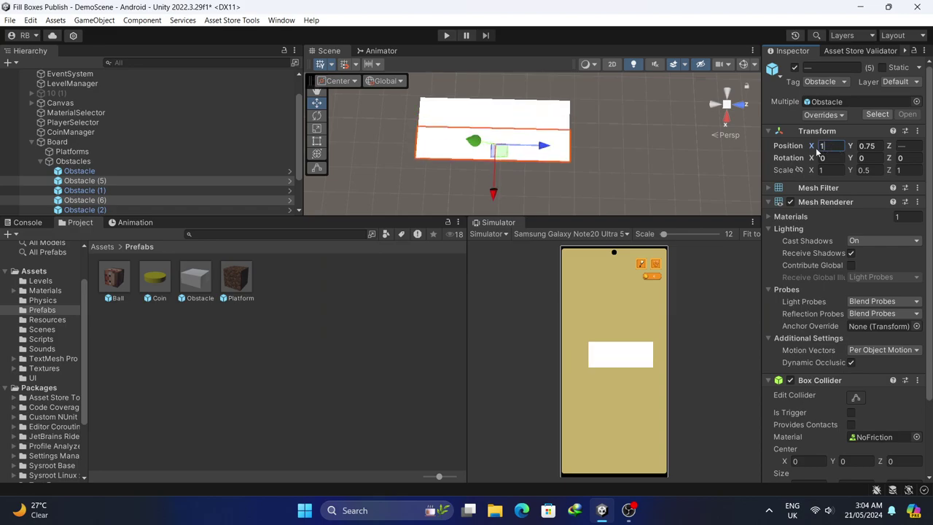
key("BackSpace")
type("2")
Duplicate the first row's end obstacle at Z 4 and set the copy's X position to 1 to join both rows
middle_click_drag(380, 134, 356, 116)
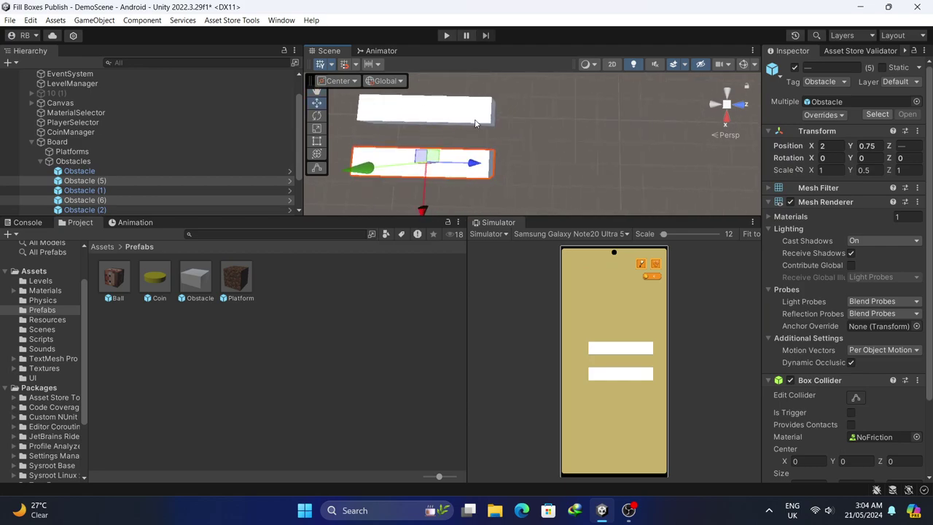
left_click(489, 158)
left_click(478, 124)
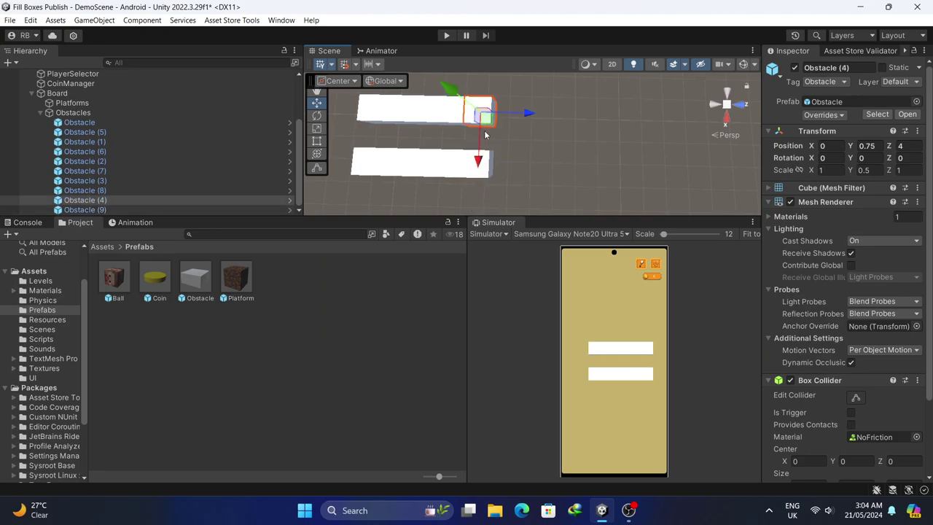
key("ctrl+d")
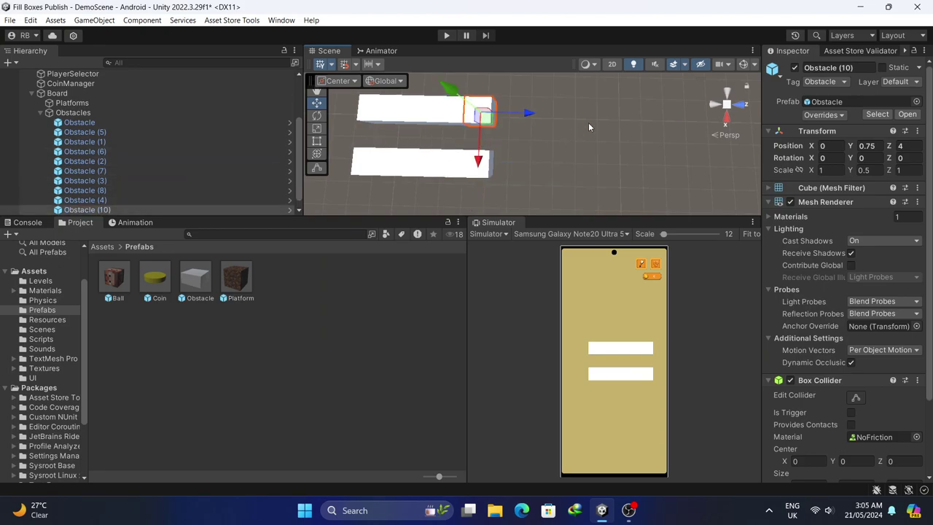
left_click(831, 146)
type("1")
Delete the second-row obstacle at X 2, Z 3 to open a gap beside the end block
middle_click_drag(529, 161, 594, 130)
left_click(525, 161)
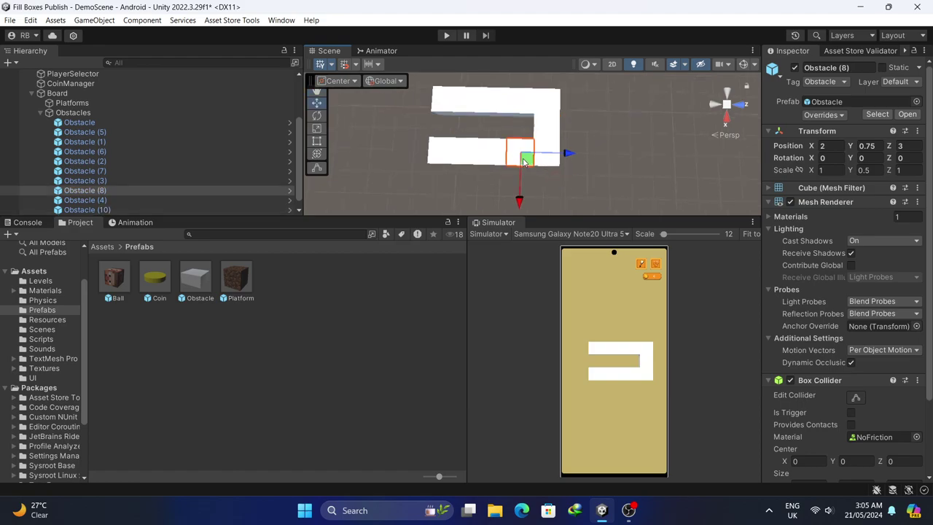
key("Delete")
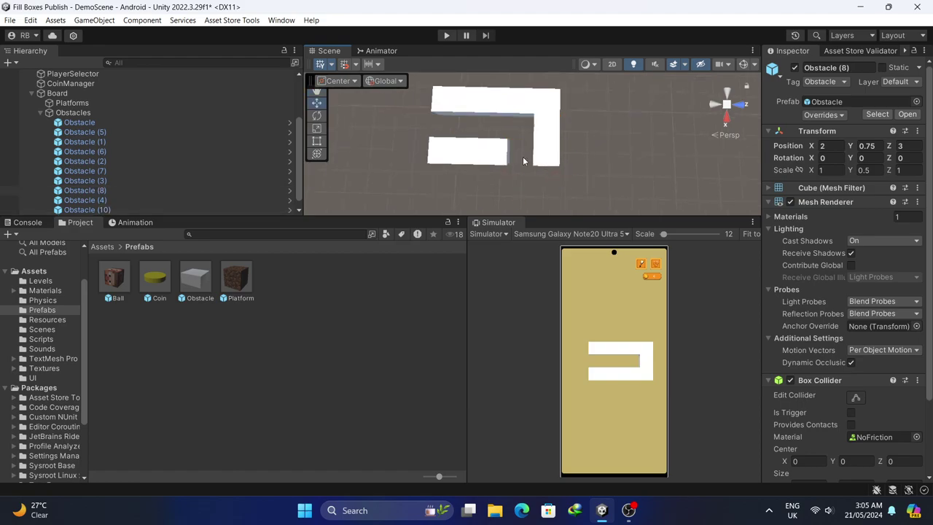
Duplicate the second-row obstacle at X 2, Z 2 and set the copy's X position to 3
middle_click_drag(523, 160, 519, 138)
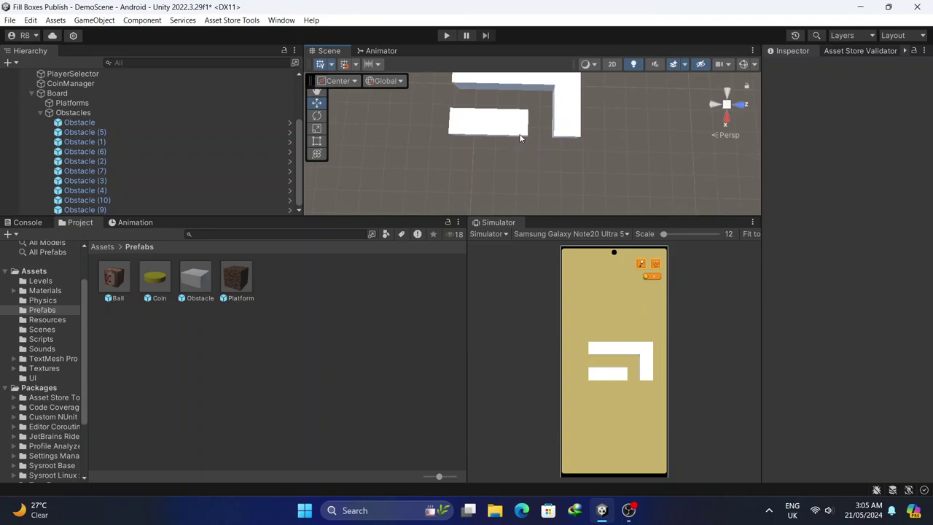
left_click(520, 136)
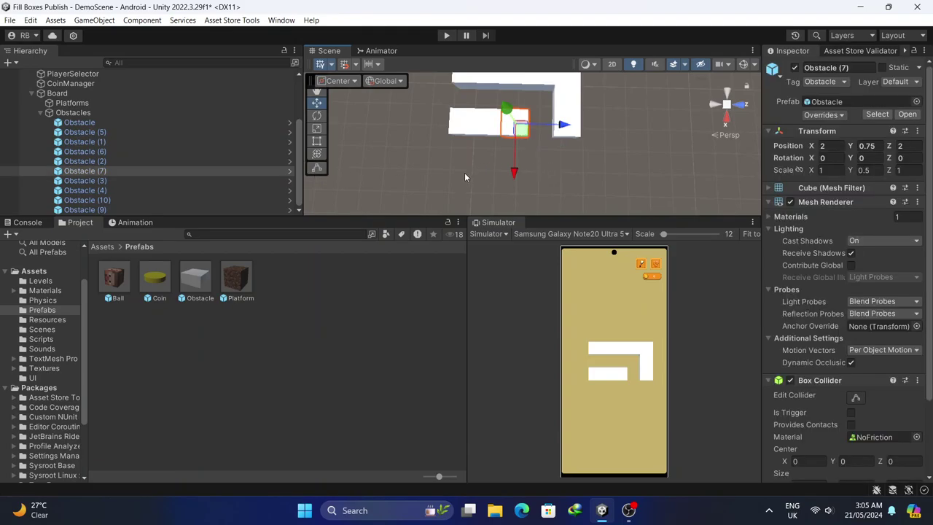
key("ctrl+d")
left_click(832, 146)
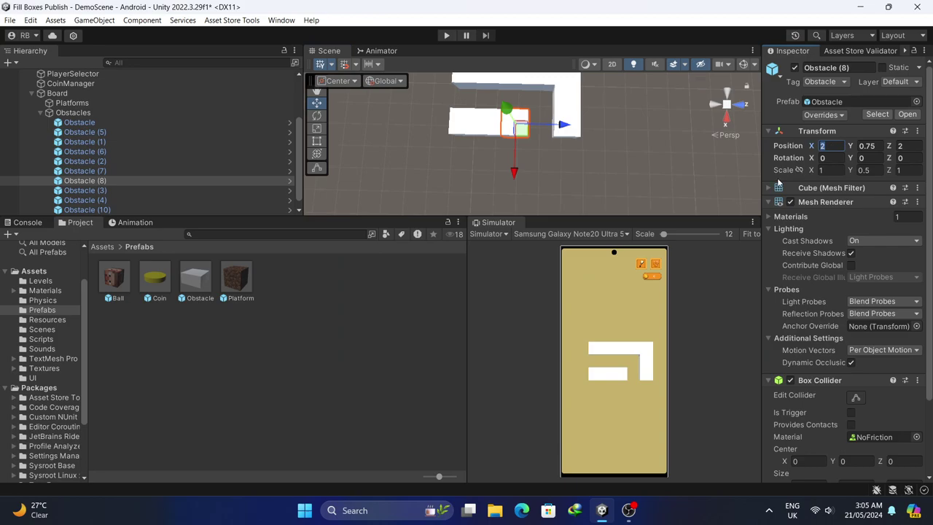
type("3")
Duplicate the end obstacle at X 2, Z 4 and set the copy's X position to 3
key("ctrl+d")
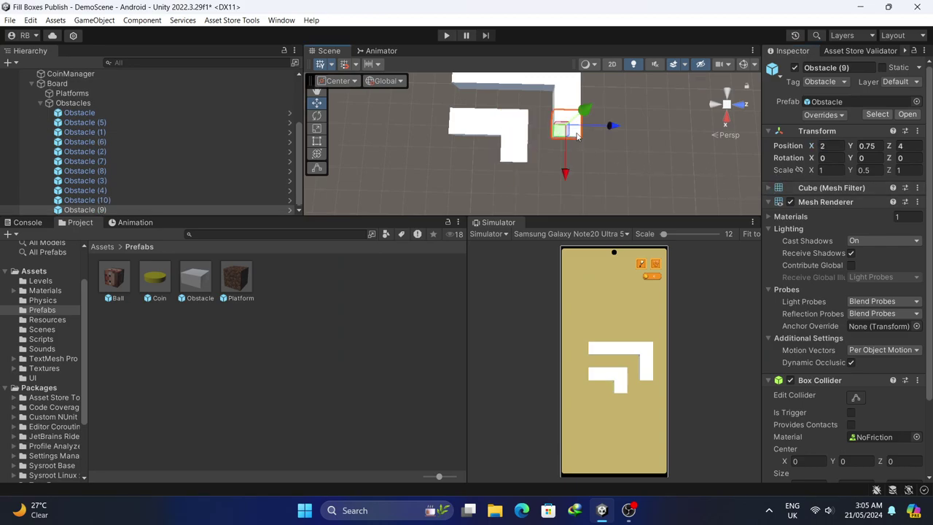
key("ctrl+d")
left_click(832, 146)
type("3")
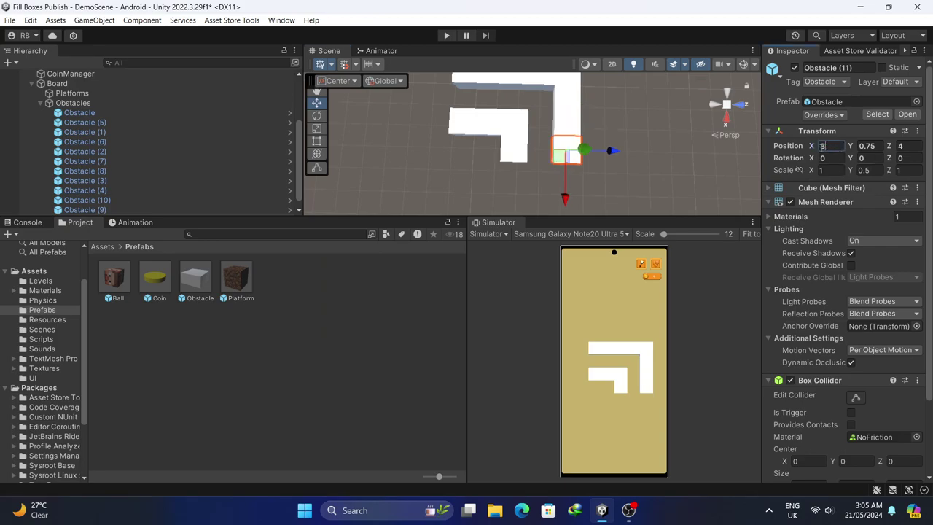
Duplicate the second-row obstacle at X 3, Z 2 and set the copy's X position to 4
middle_click_drag(517, 212, 514, 155)
left_click(519, 150)
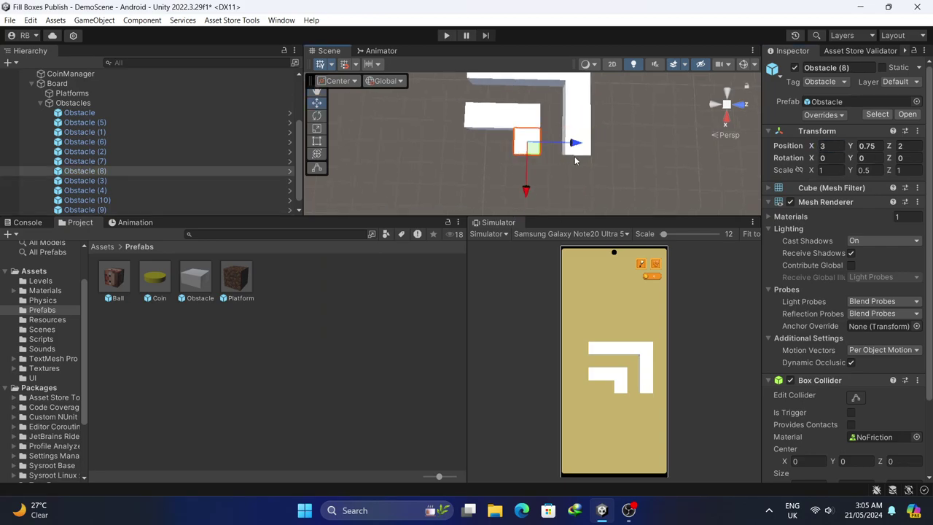
key("ctrl+d")
left_click(832, 147)
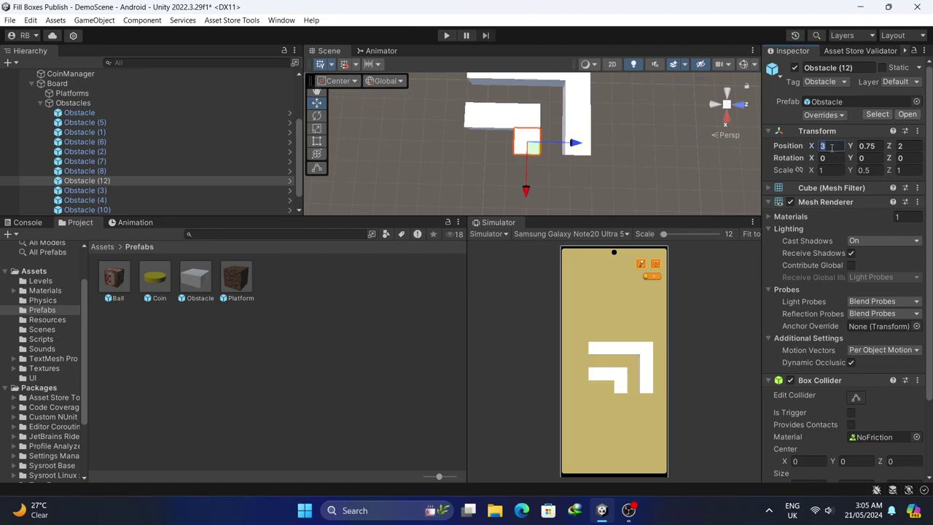
type("4")
Duplicate the end obstacle at X 3, Z 4 and set the copy's X position to 4
left_click(576, 142)
key("ctrl+d")
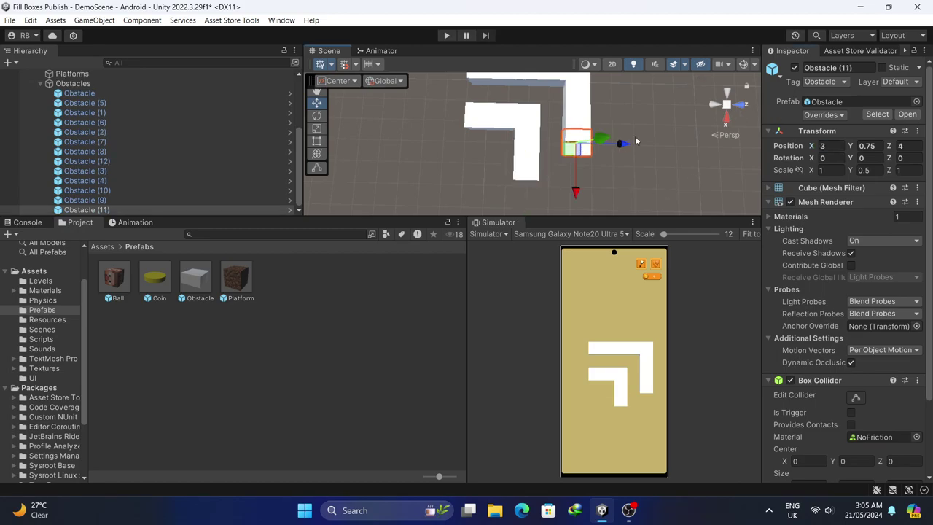
left_click(826, 146)
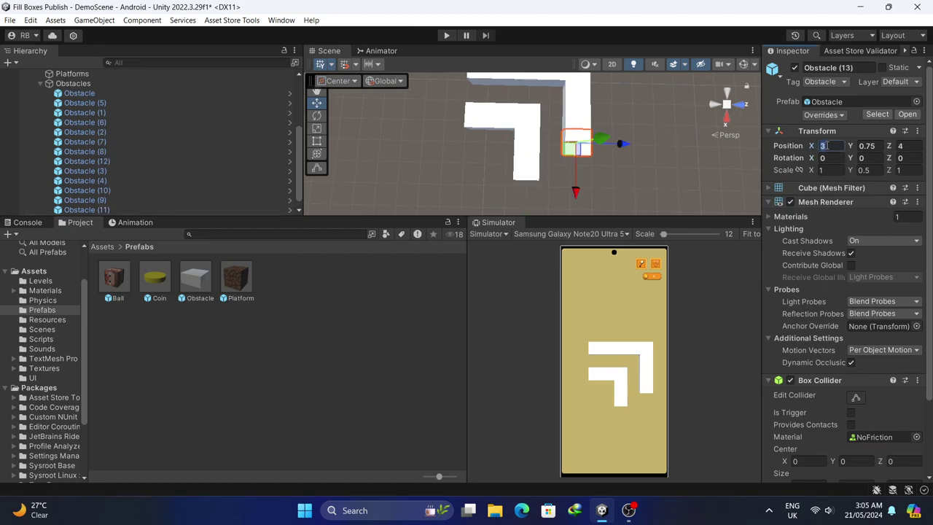
type("4")
Duplicate the obstacle at X 4, Z 2 and set the copy's Z position to 3 to close the wall's end
mouse_move(642, 109)
middle_mouse_down()
mouse_move(653, 134)
mouse_move(637, 117)
middle_mouse_up()
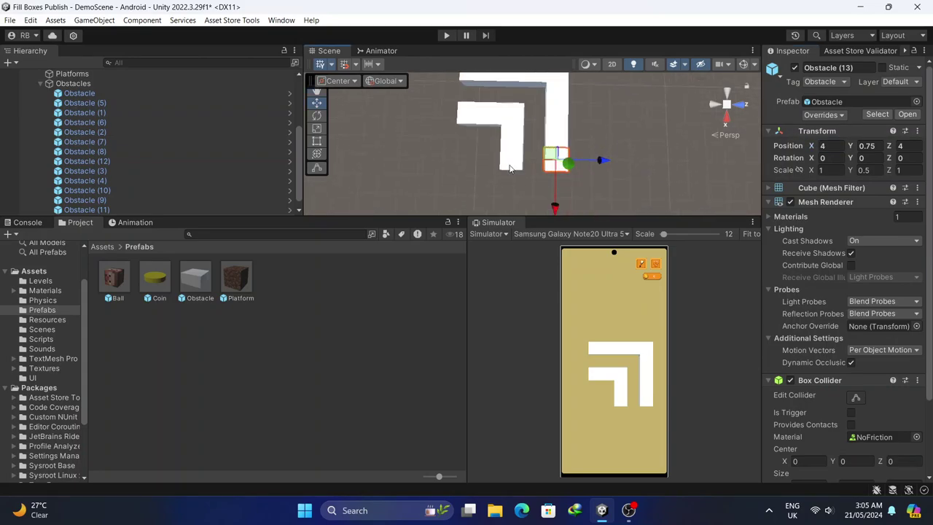
left_click(510, 168)
key("ctrl+d")
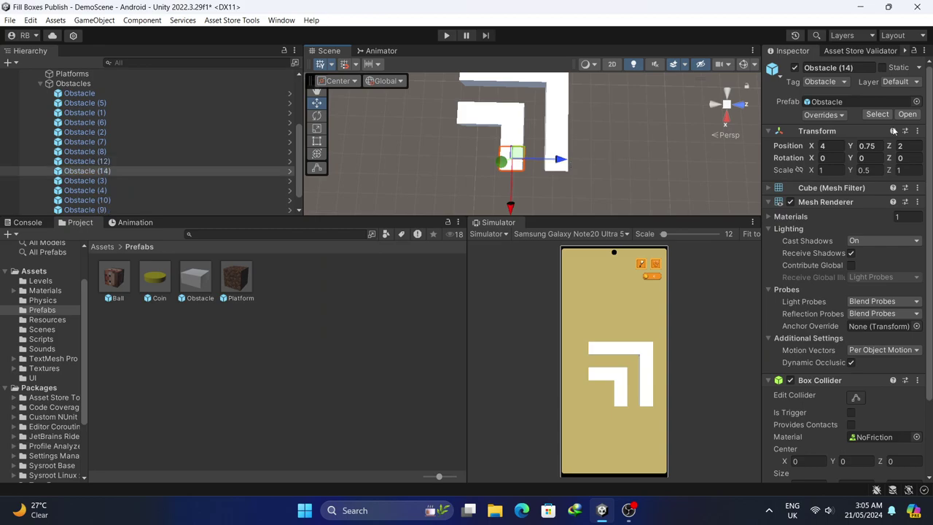
left_click(902, 146)
type("3")
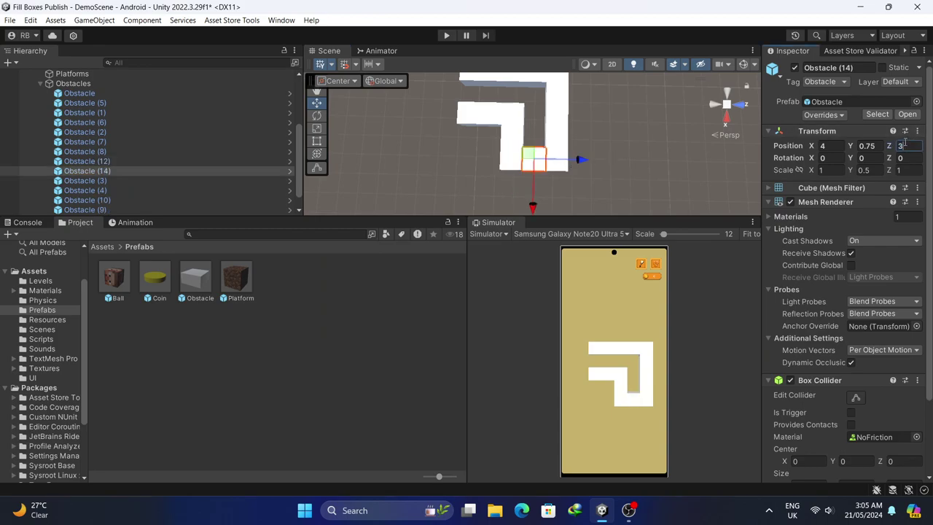
Duplicate the first-row corner obstacle at X 0, Z 0 and set the copy's X position to 1 to close the wall loop
middle_click_drag(500, 130, 525, 164)
left_click(493, 115)
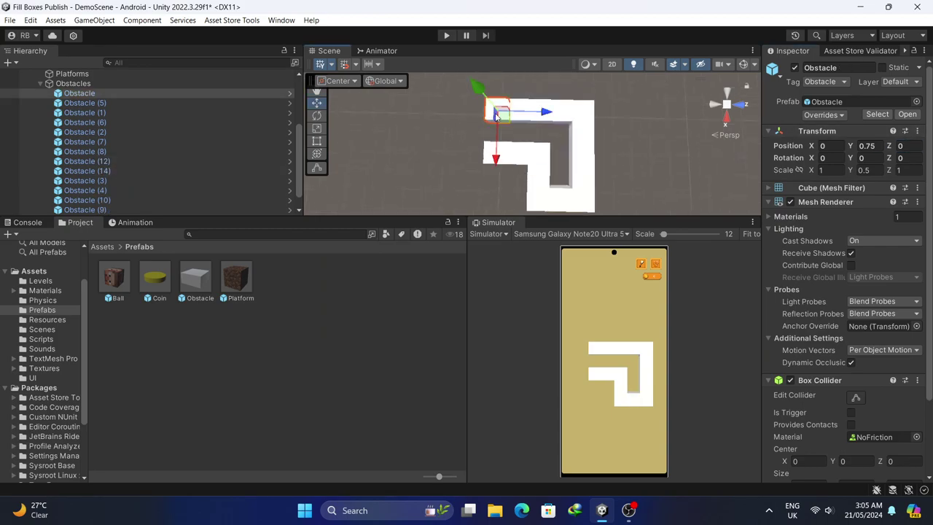
key("ctrl+d")
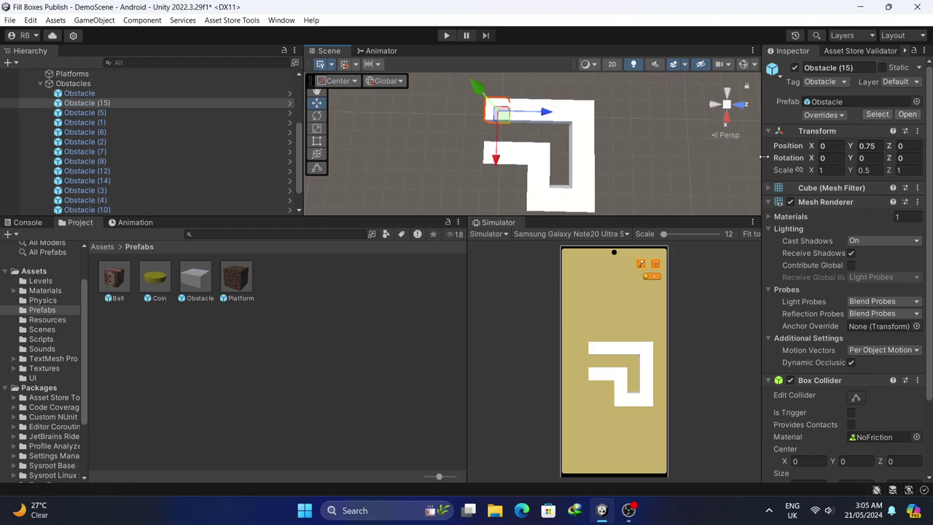
left_click(836, 146)
type("1")
key("Return")
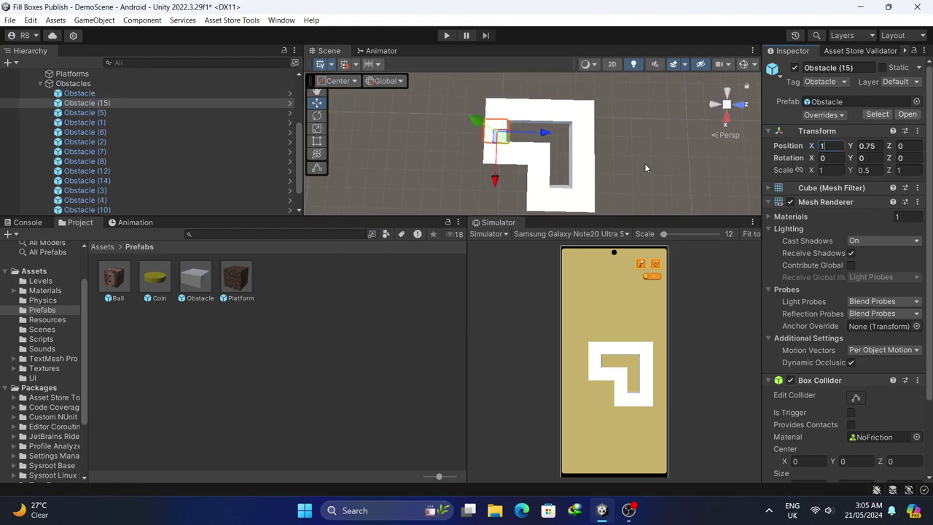
Collapse the Obstacles group and add a Platform prefab as a child of the Platforms group
scroll(532, 145, "down", 1)
scroll(129, 114, "up", 3)
left_click(41, 162)
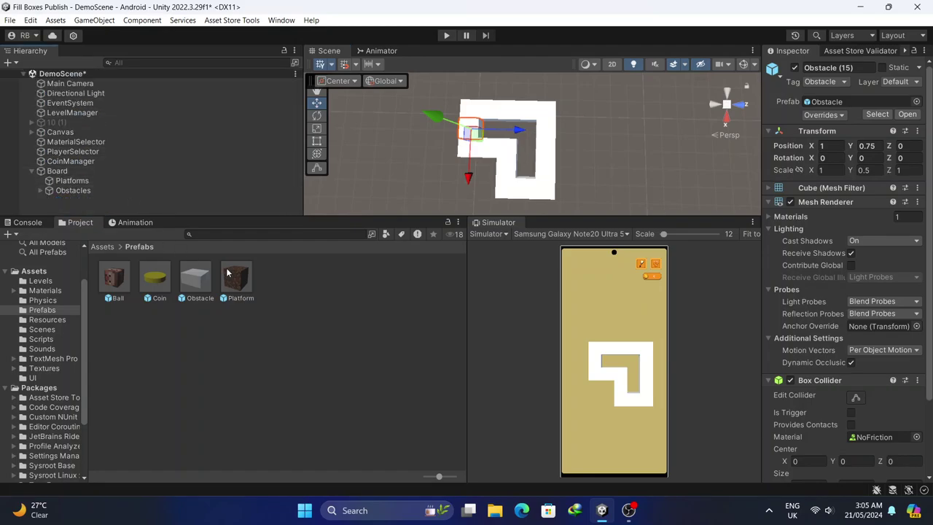
left_click_drag(243, 281, 73, 182)
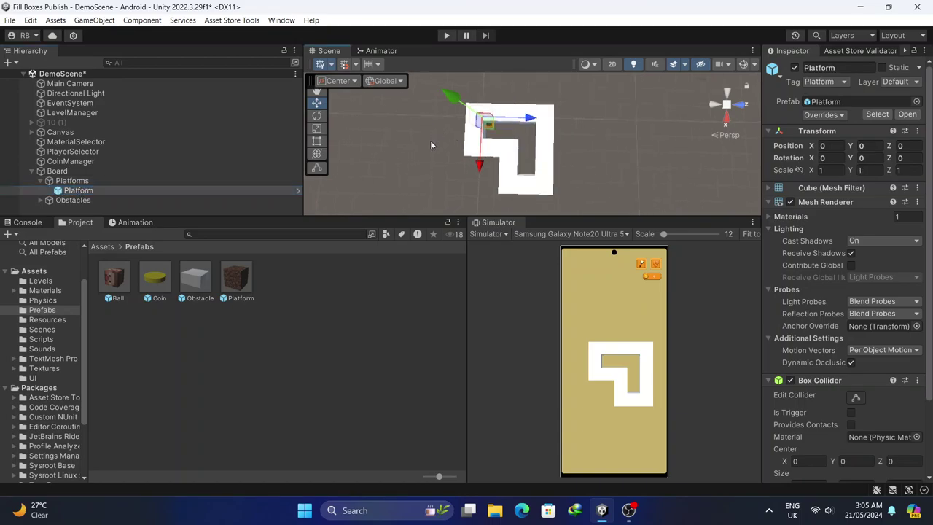
Set the new platform's position to X 1 and Z 1, inside the obstacle walls
left_click_drag(472, 173, 472, 187)
left_click(826, 146)
type("1")
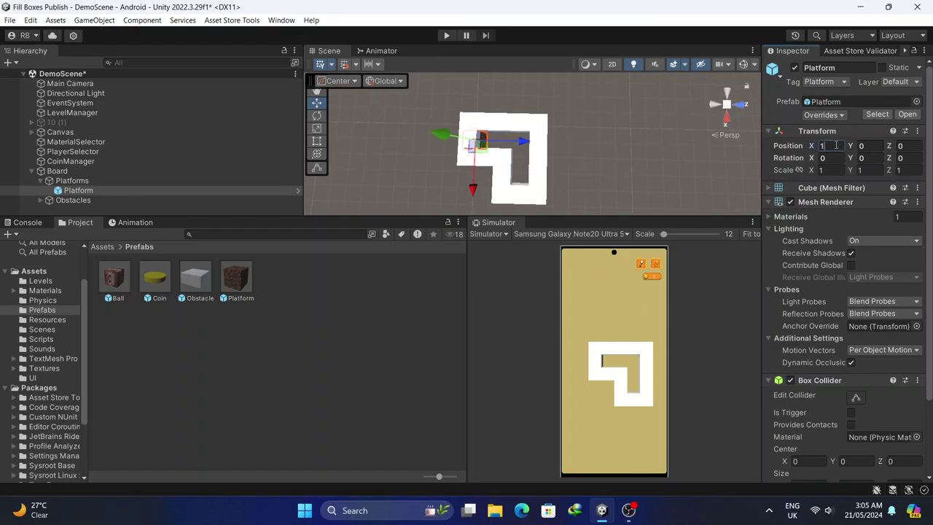
scroll(410, 144, "up", 3)
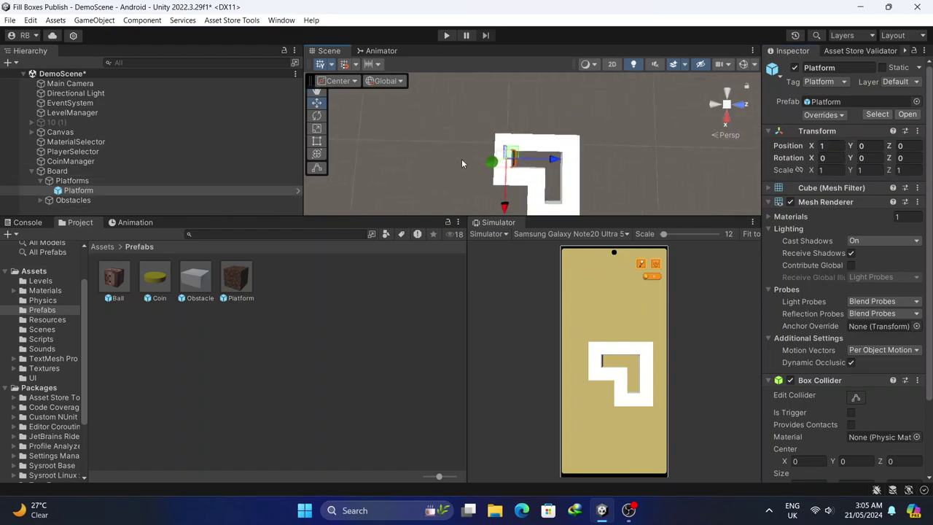
left_click_drag(543, 167, 566, 163)
left_click(903, 146)
type("1")
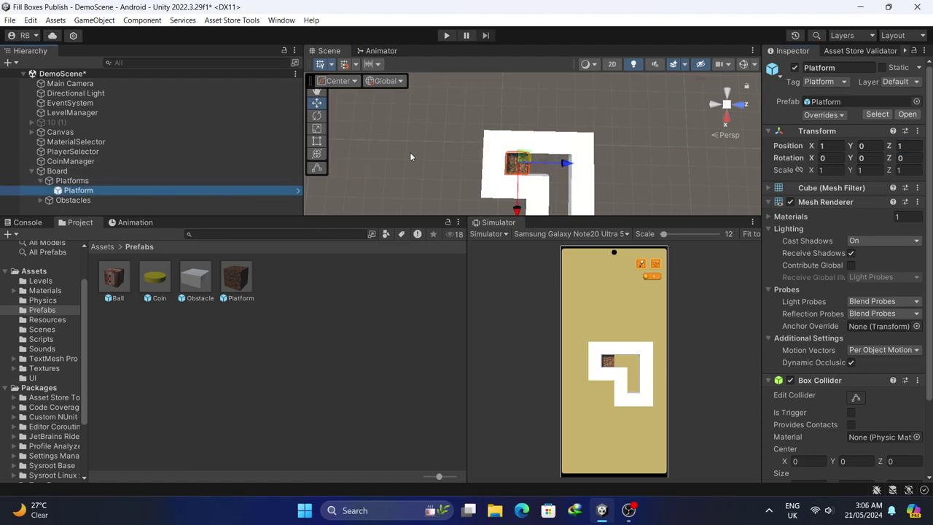
Duplicate the platform at X 1, Z 1, enlarge the scene view, and set the copy's Z position to 2
key("ctrl+d")
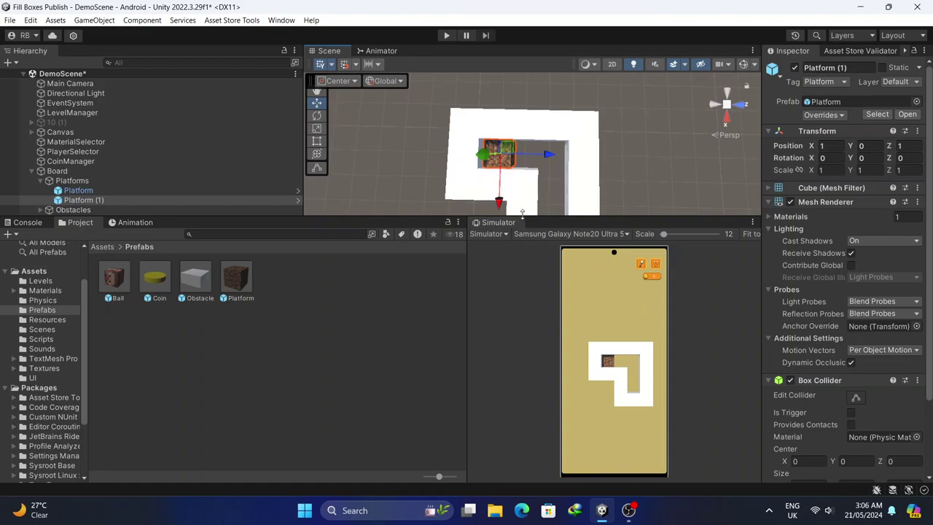
left_click_drag(527, 217, 528, 250)
left_click(129, 202)
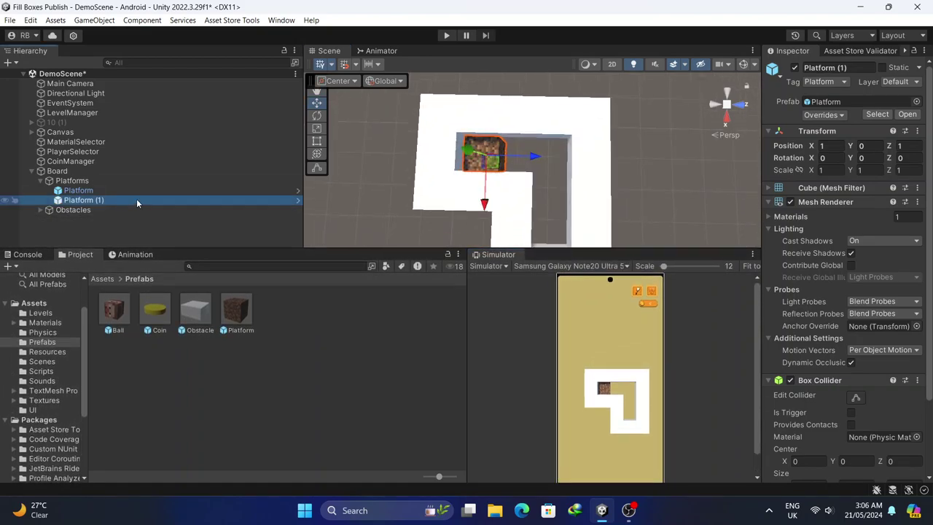
left_click(920, 146)
type("2")
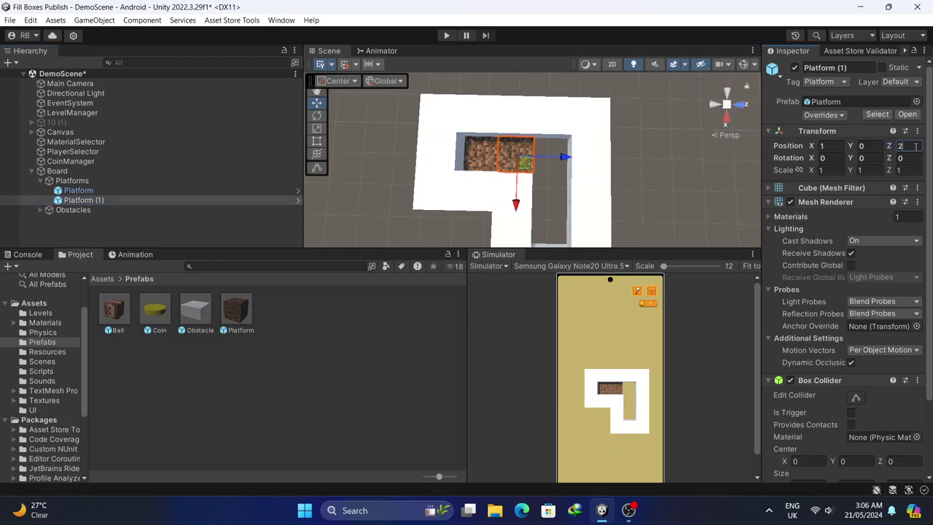
Duplicate the platform at X 1, Z 2 and set the copy's Z position to 3
left_click(80, 200)
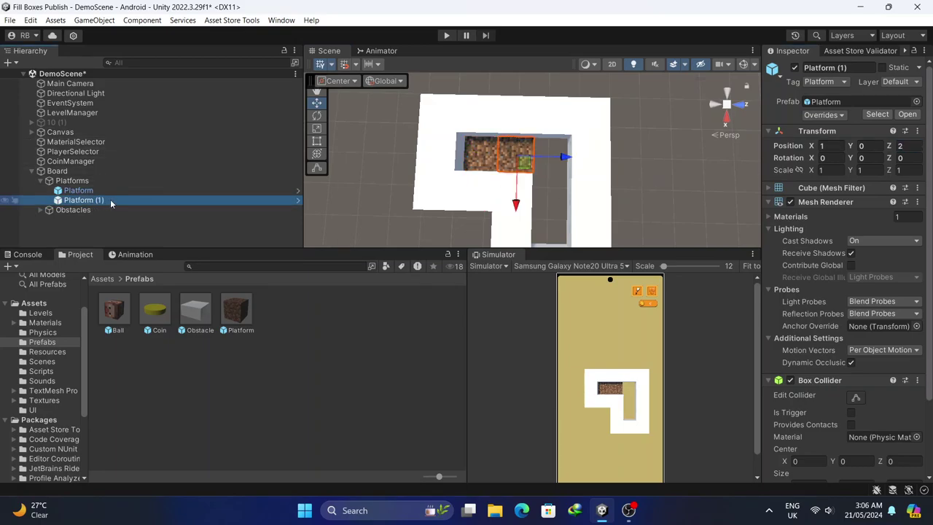
key("ctrl+d")
left_click(901, 146)
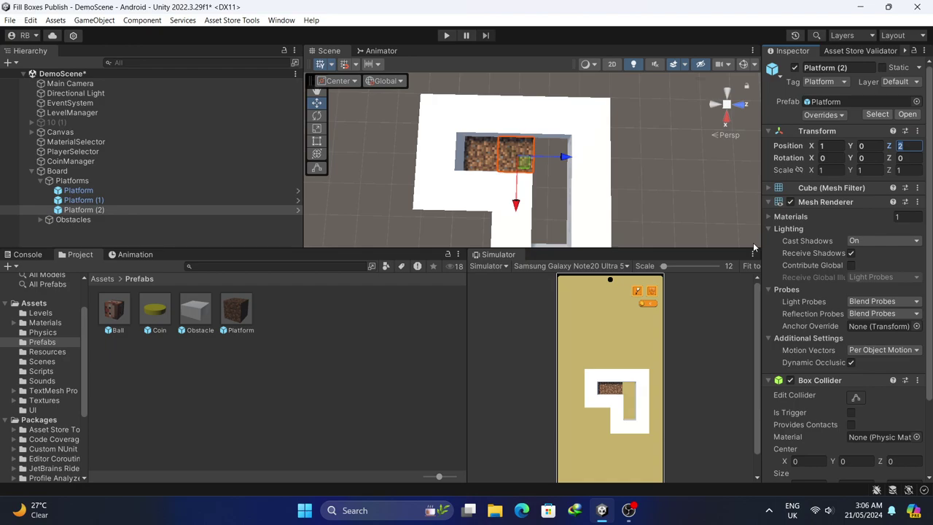
type("3")
Duplicate the platform at X 1, Z 3 and set the copy's X position to 2
middle_click_drag(566, 239, 528, 197)
left_click(115, 210)
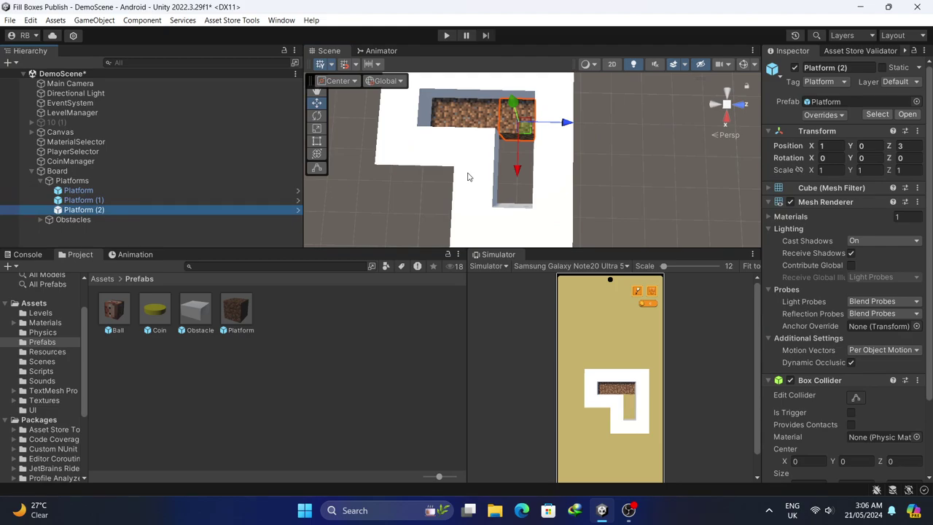
key("ctrl+d")
left_click(829, 145)
type("2")
Duplicate the platform at X 2, Z 3 and set the copy's X position to 3 to complete the floor
left_click(143, 221)
key("ctrl+d")
left_click(827, 145)
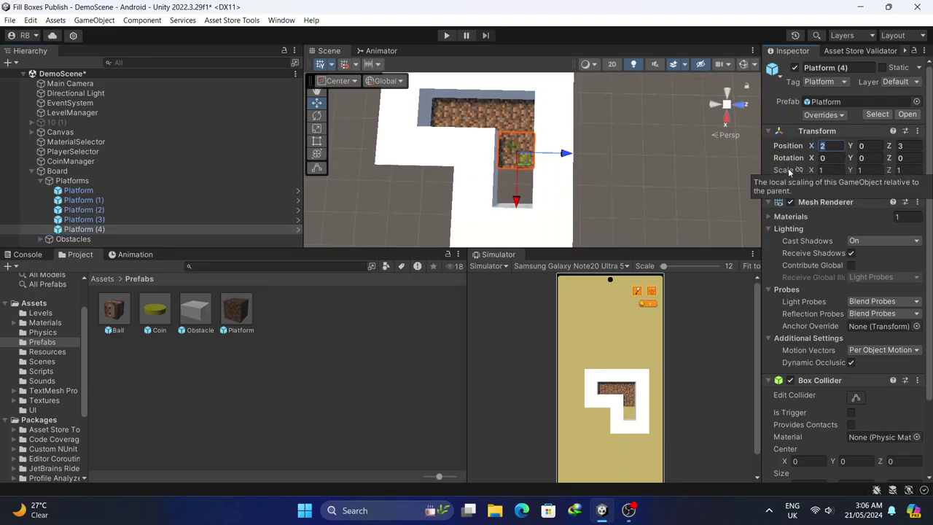
type("3")
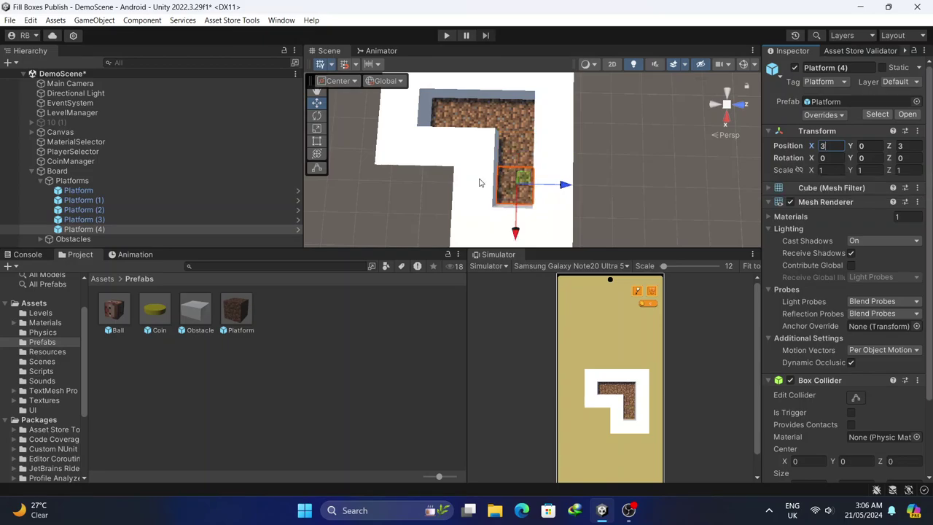
left_click(610, 136)
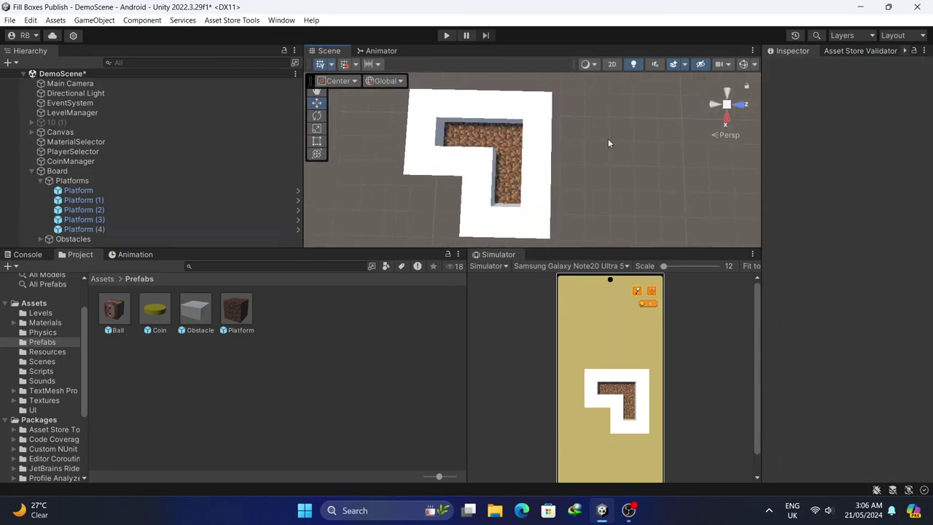
Add the Ball prefab as a child of Board and place it on the first platform at X 1, Z 1
left_click(40, 182)
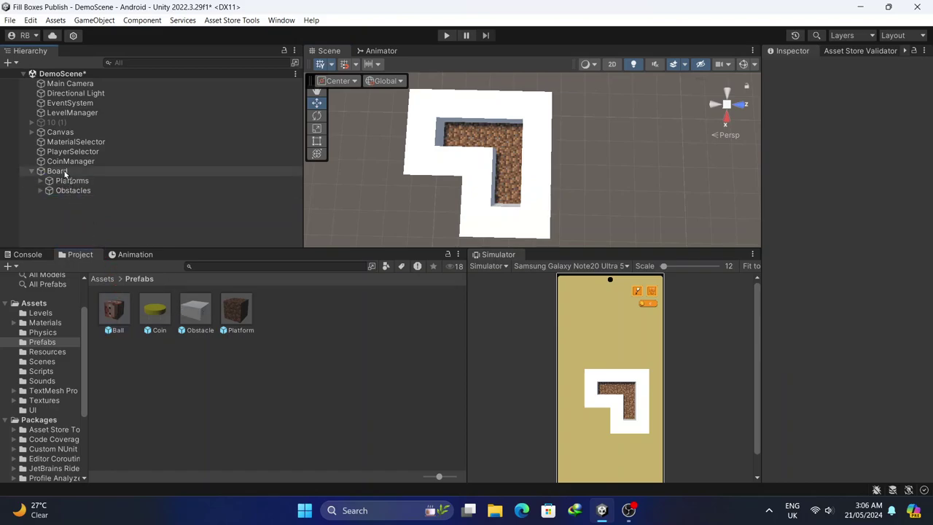
left_click_drag(64, 173, 64, 175)
middle_click_drag(444, 154, 458, 170)
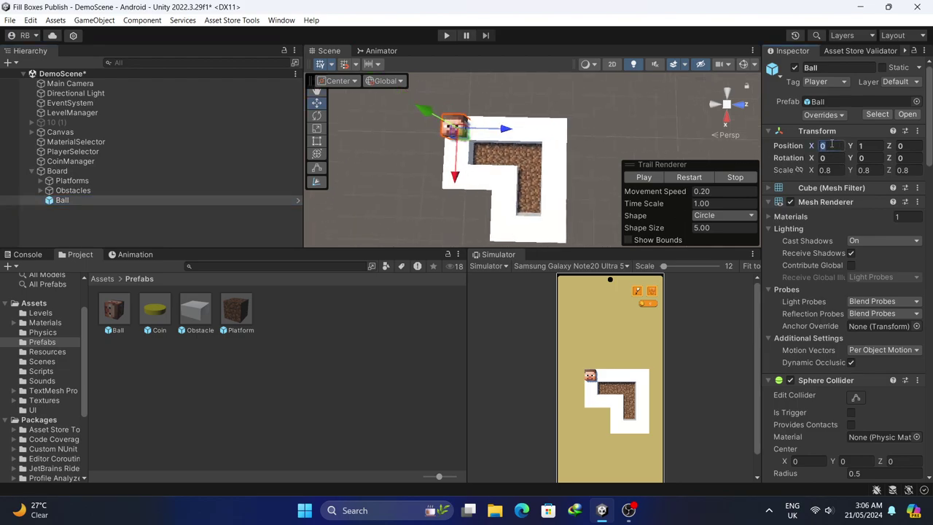
type("1")
key("Tab")
key("Tab")
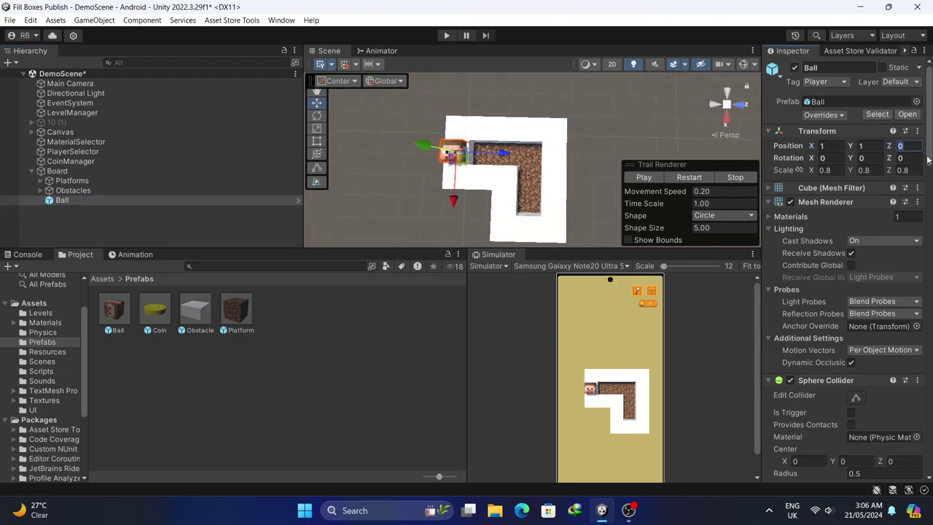
type("1")
scroll(580, 129, "down", 2)
key("Return")
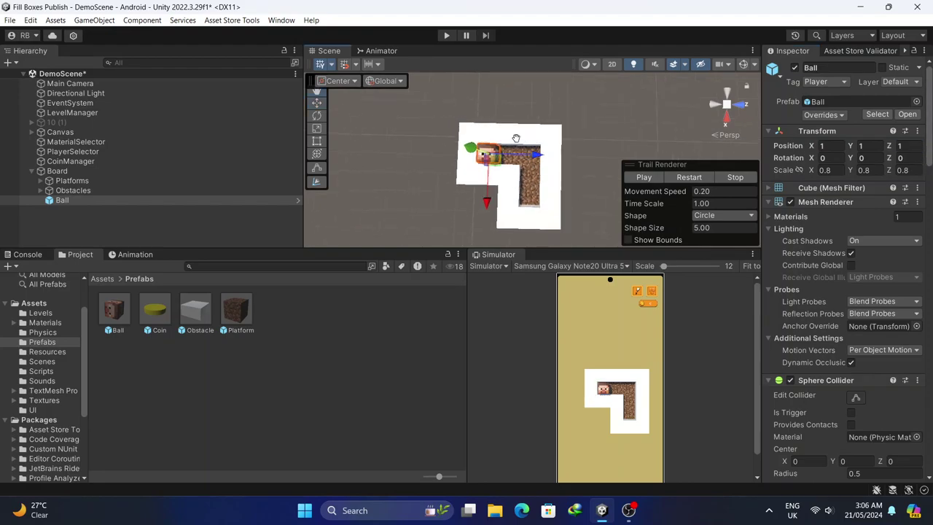
left_click(580, 125)
Move the Board to about X -0.4, Z -0.51 and adjust its transform so it fills more of the phone preview
middle_click_drag(441, 184, 476, 172)
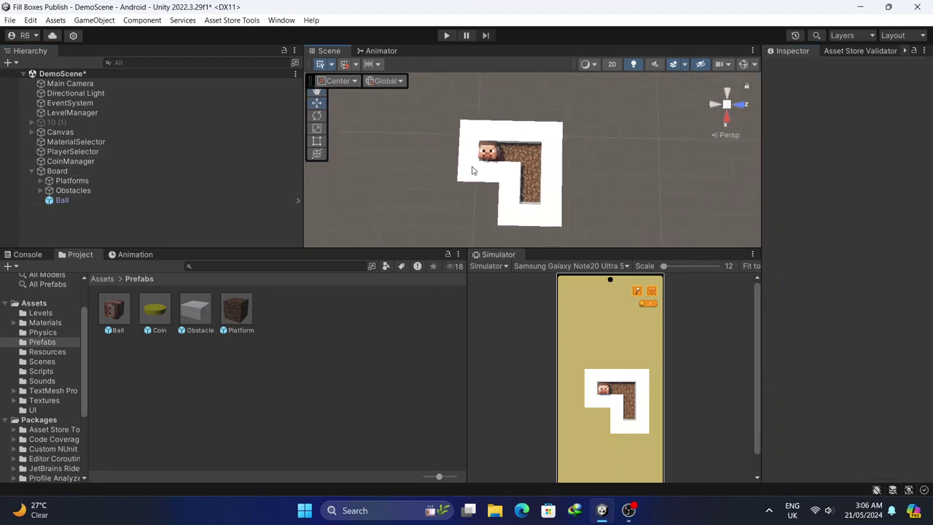
left_click(88, 172)
scroll(434, 178, "down", 3)
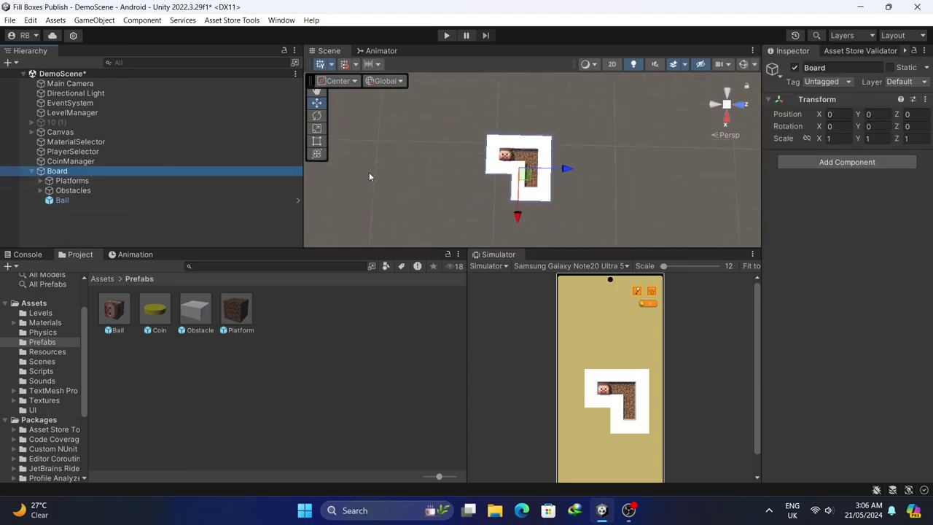
left_click_drag(543, 167, 553, 182)
left_click_drag(515, 213, 515, 209)
left_click_drag(659, 251, 662, 223)
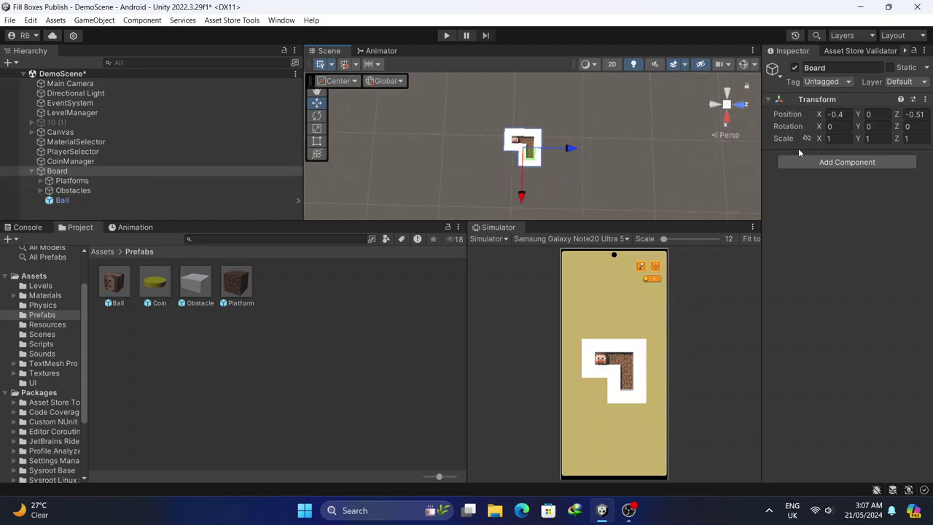
mouse_move(895, 118)
left_mouse_down()
mouse_move(871, 120)
mouse_move(904, 125)
left_mouse_up()
left_click(622, 153)
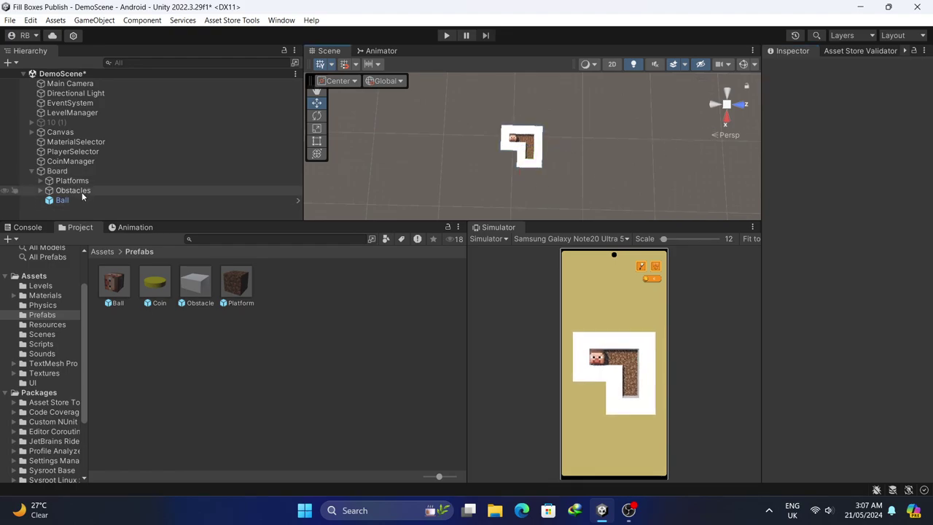
Collapse the Board and create an empty root game object named 2
left_click(32, 172)
right_click(78, 193)
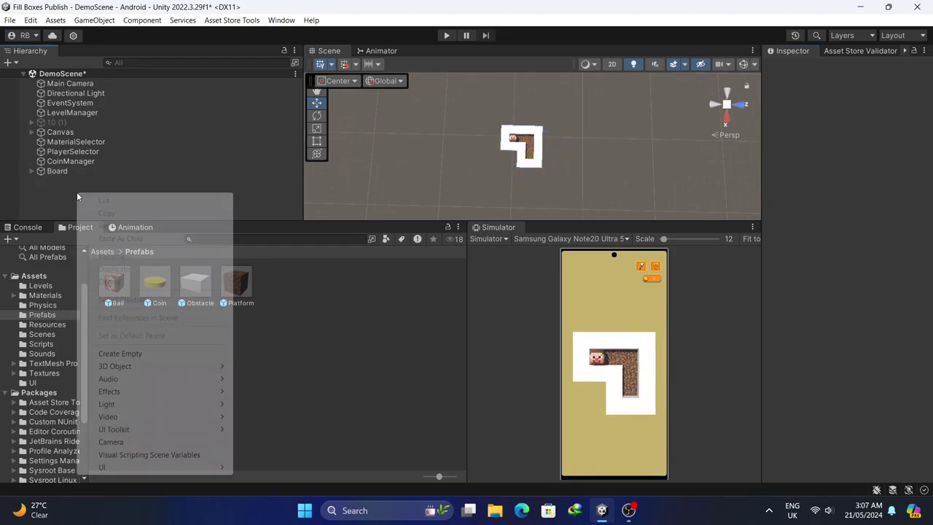
left_click(120, 354)
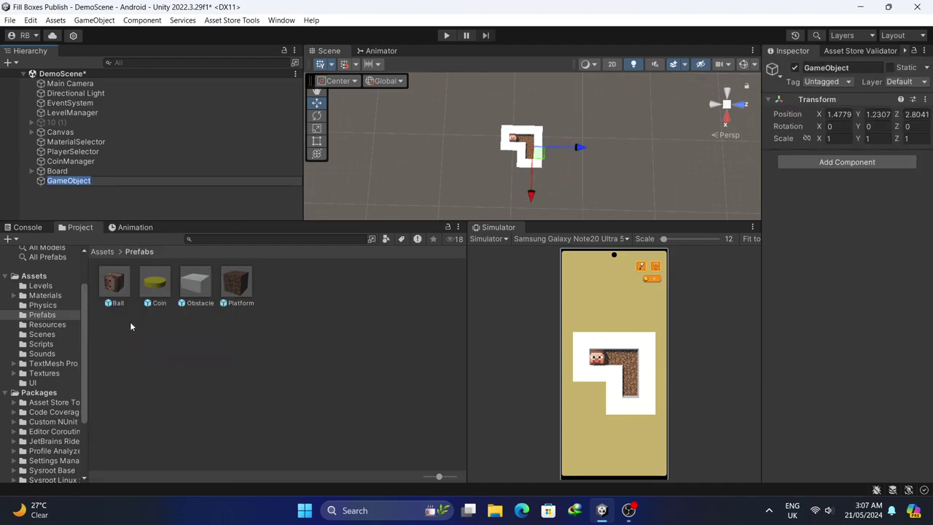
type("2")
left_click(65, 190)
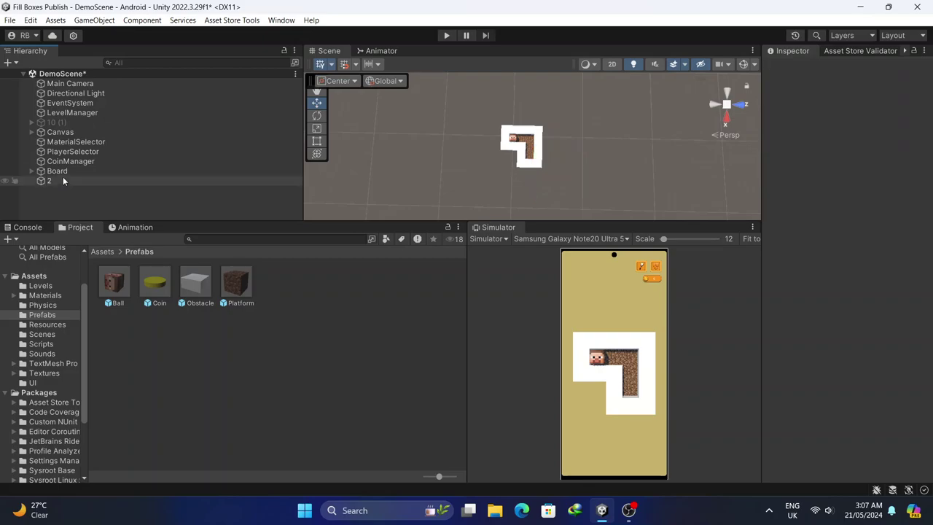
Reset the Transform of the root object 2 to position 0, 0, 0
left_click(57, 173)
left_click(57, 180)
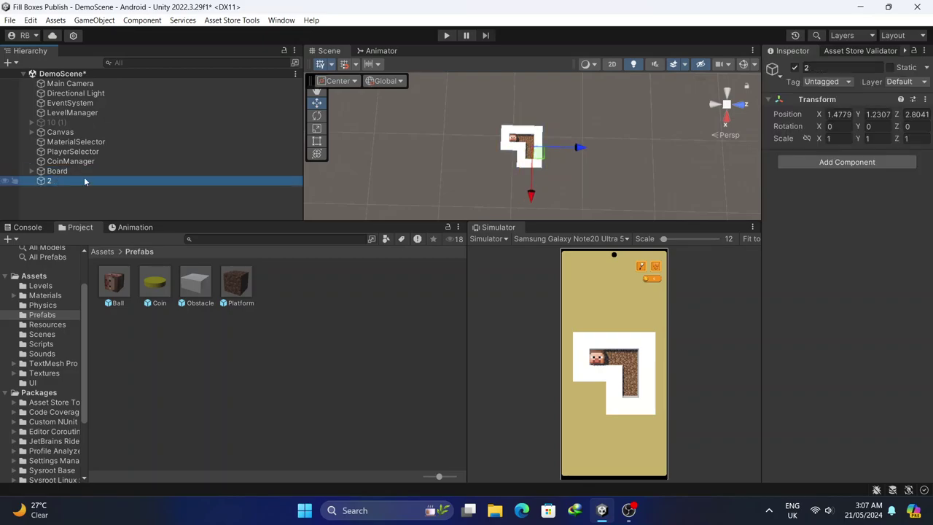
right_click(836, 108)
left_click(840, 106)
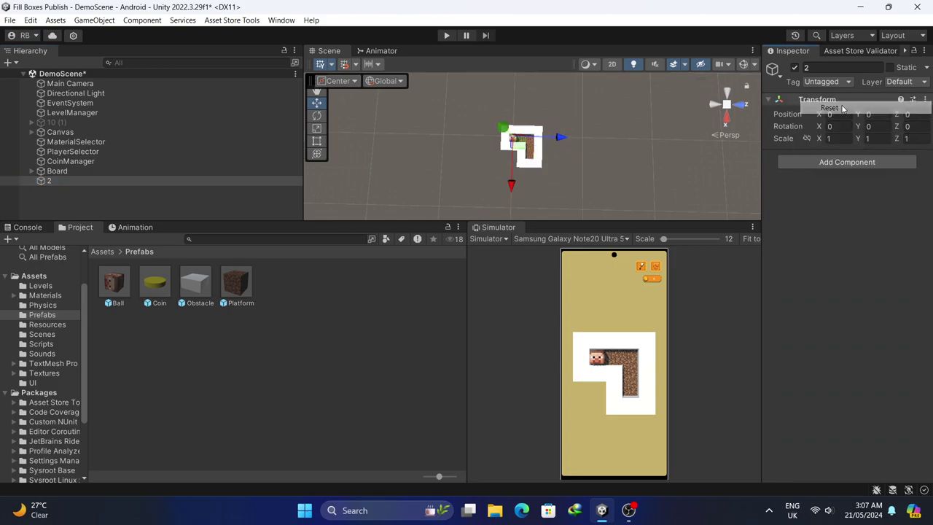
Make the Board a child of object 2 and collapse object 2 in the hierarchy
left_click_drag(60, 170, 58, 180)
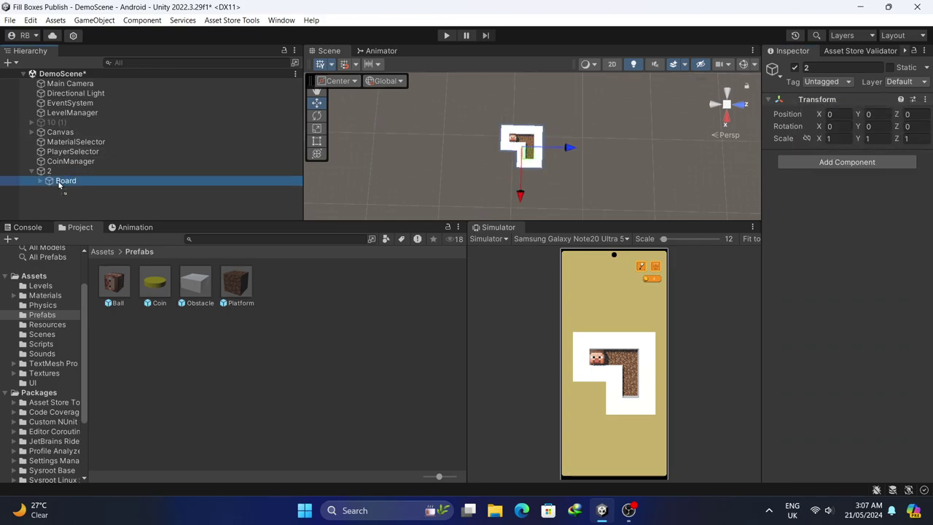
left_click(43, 170)
left_click(37, 180)
left_click(29, 171)
left_click(30, 171)
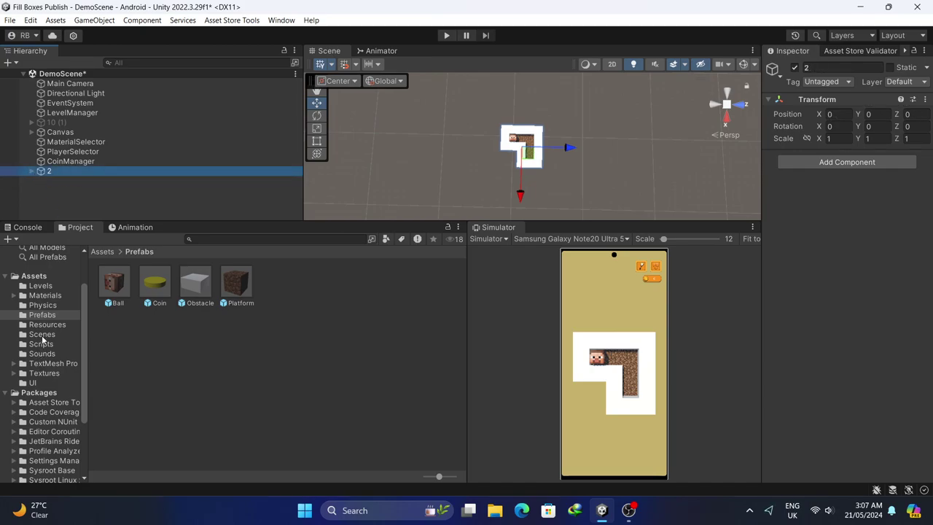
Save object 2 as a prefab in the Assets Levels folder and delete its instance from the scene
left_click(48, 287)
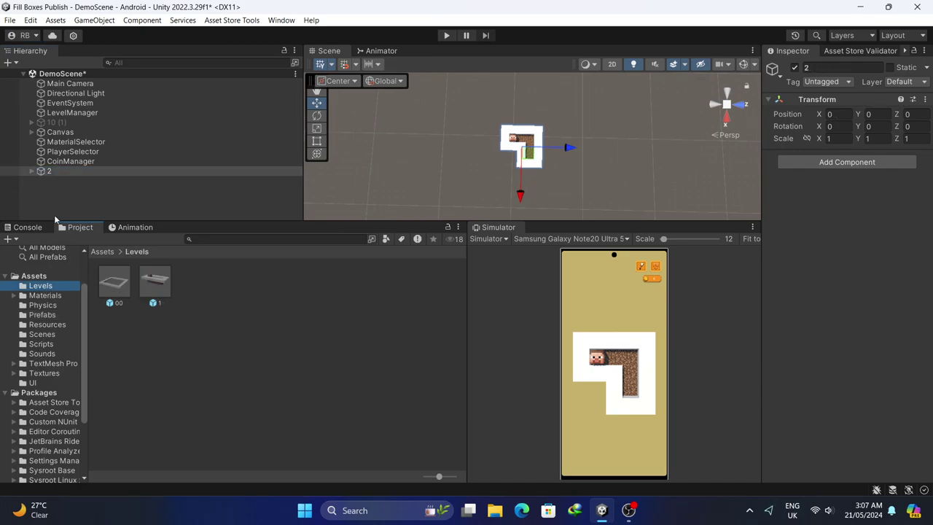
left_click_drag(52, 170, 246, 345)
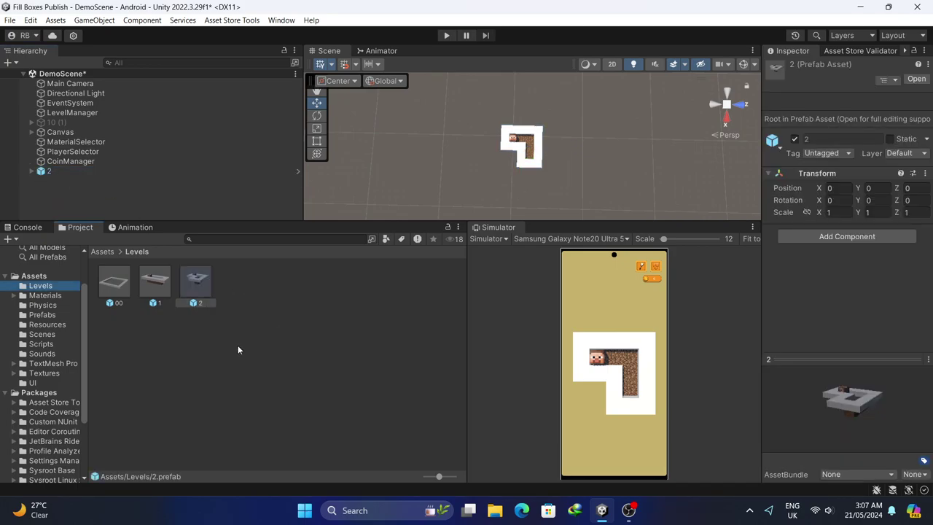
left_click(61, 172)
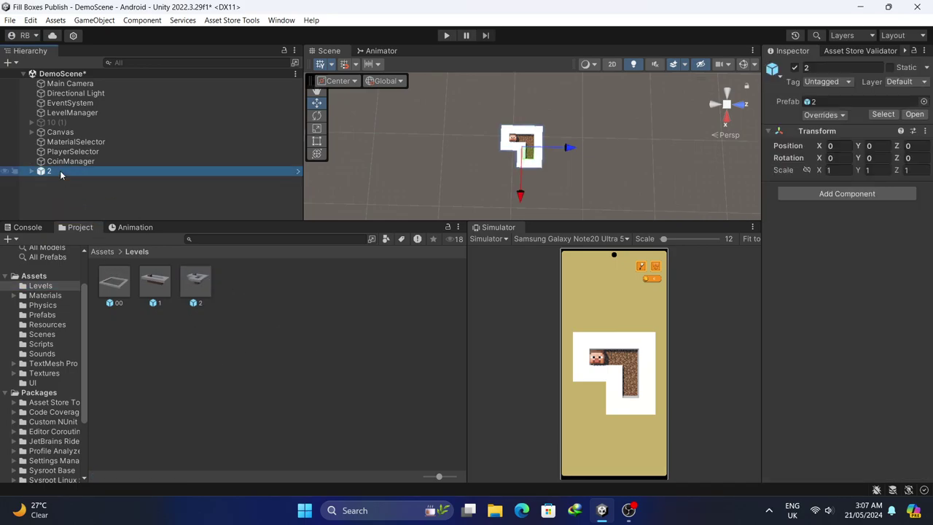
key("Delete")
Add the level prefab 2 to the Levels list of the LevelManager as Element 1
left_click(80, 113)
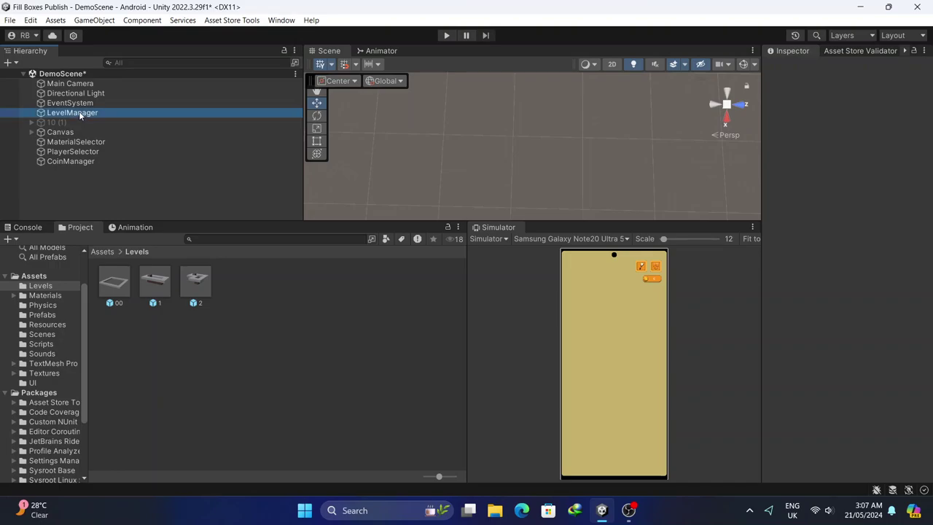
left_click_drag(197, 289, 851, 183)
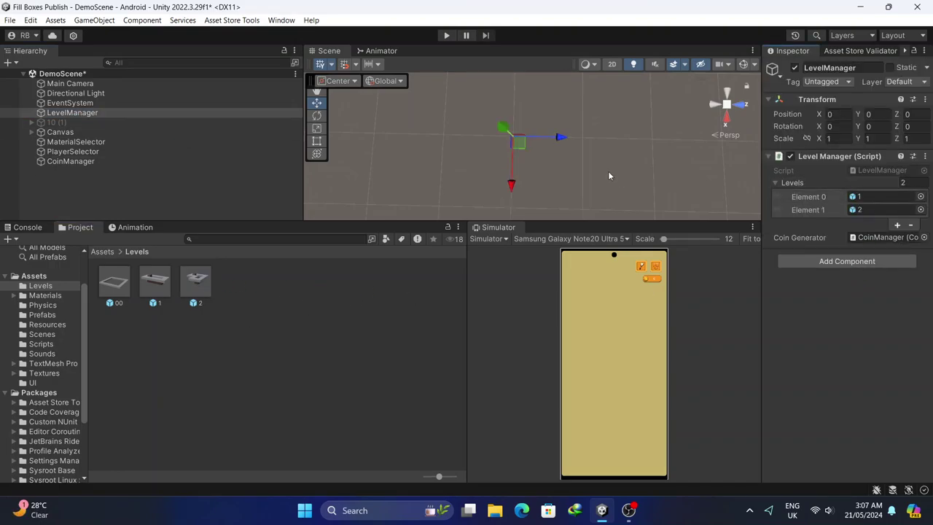
Run the game in the simulator and enlarge the phone preview to scale 30
left_click(444, 36)
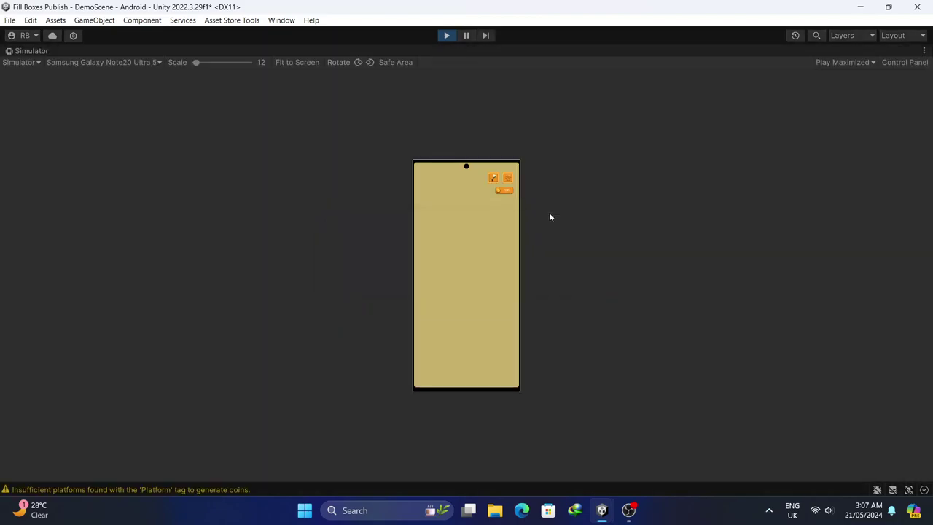
left_click(209, 63)
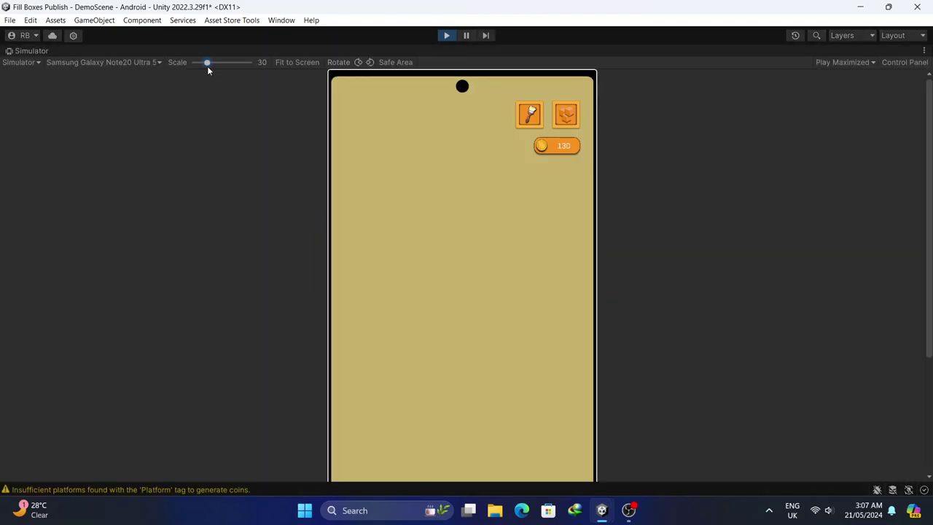